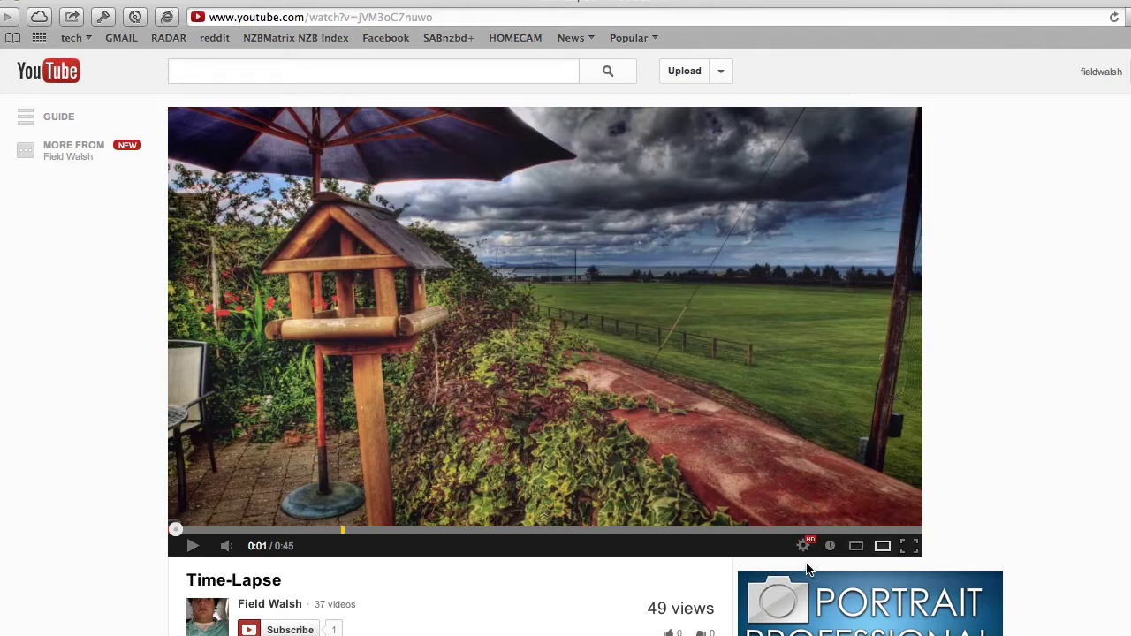
Play the YouTube time-lapse video and pause it at 0:41
left_click(191, 547)
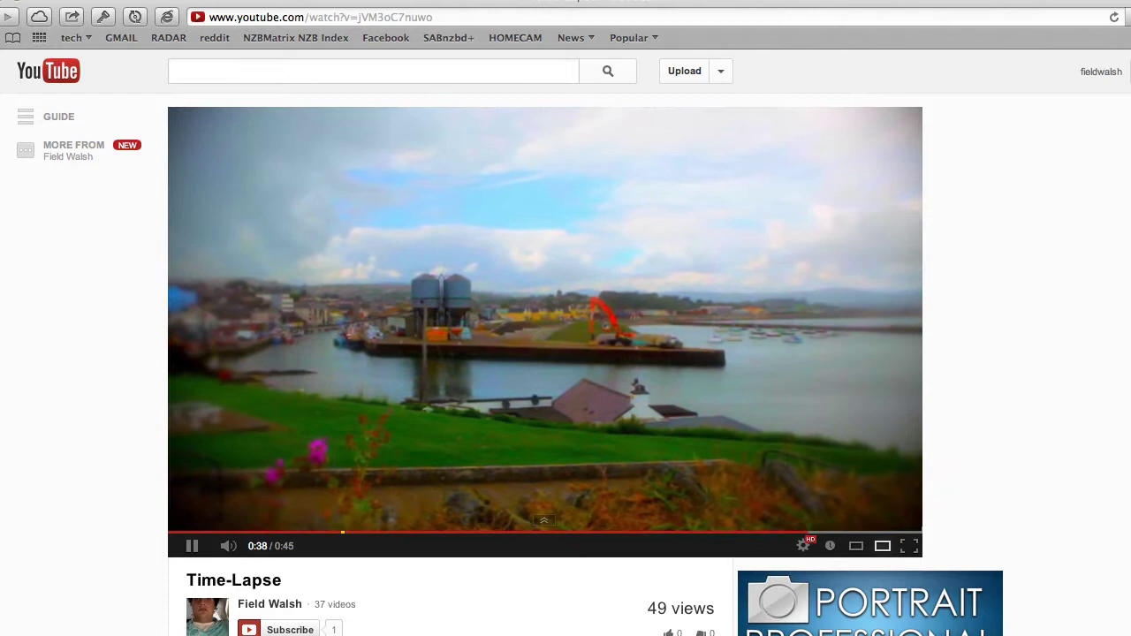
left_click(197, 549)
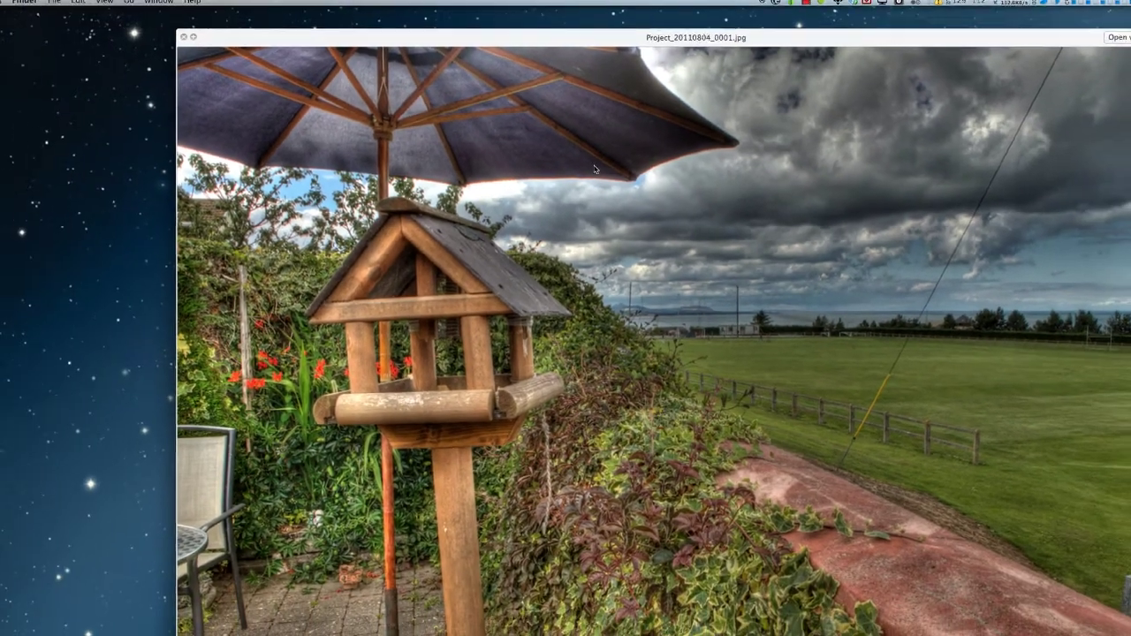
Step through the backyardtimelase JPEGs in Quick Look, then preview the first image, Project_20110804_0001.jpg
key("Down")
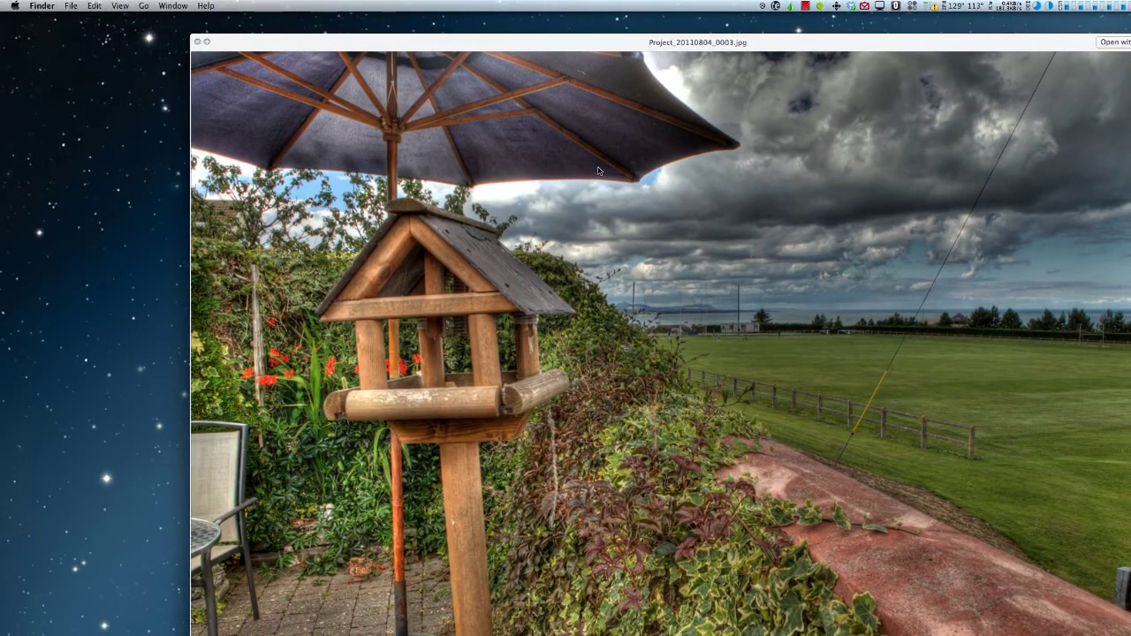
key("Down")
key("Down")
key("Down")
key("Down")
key("Down")
key("Down")
key("Down")
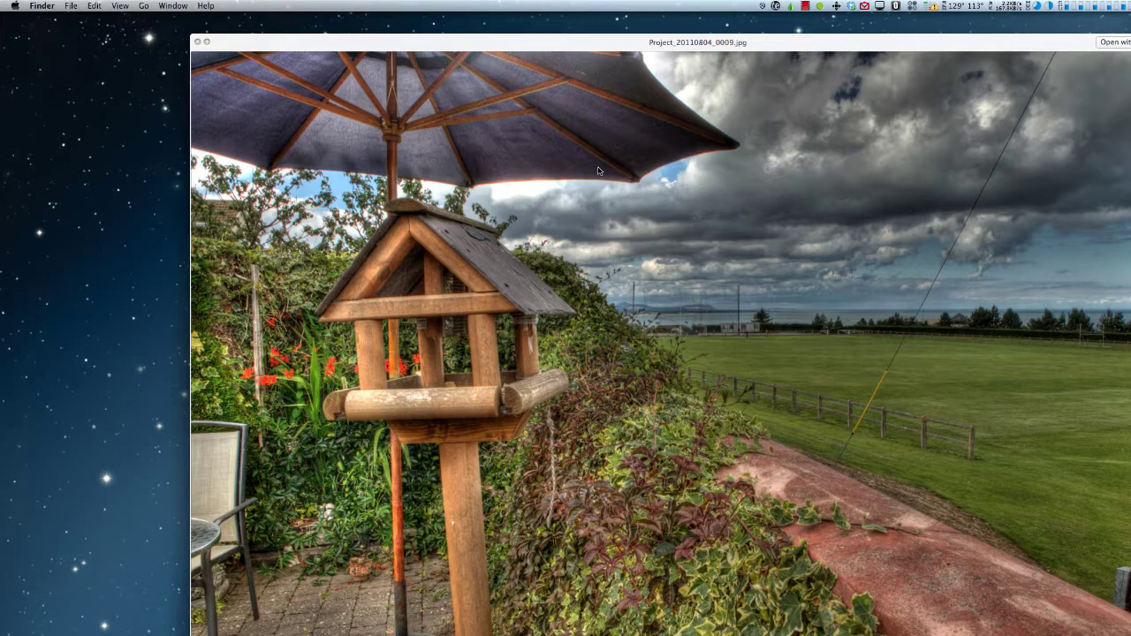
key("space")
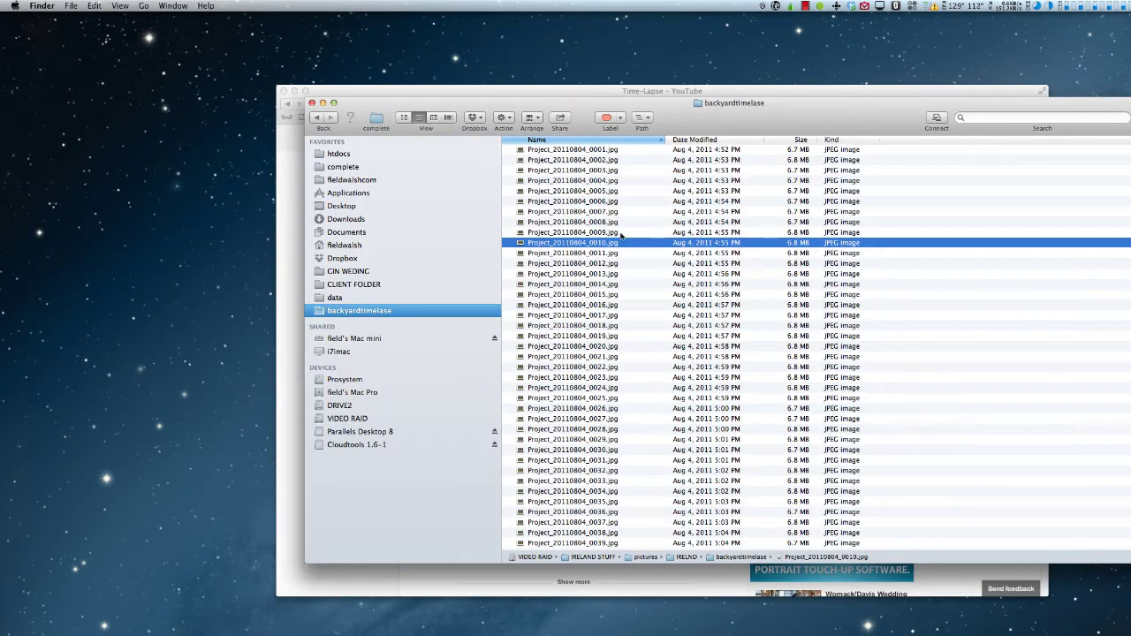
key("alt+Up")
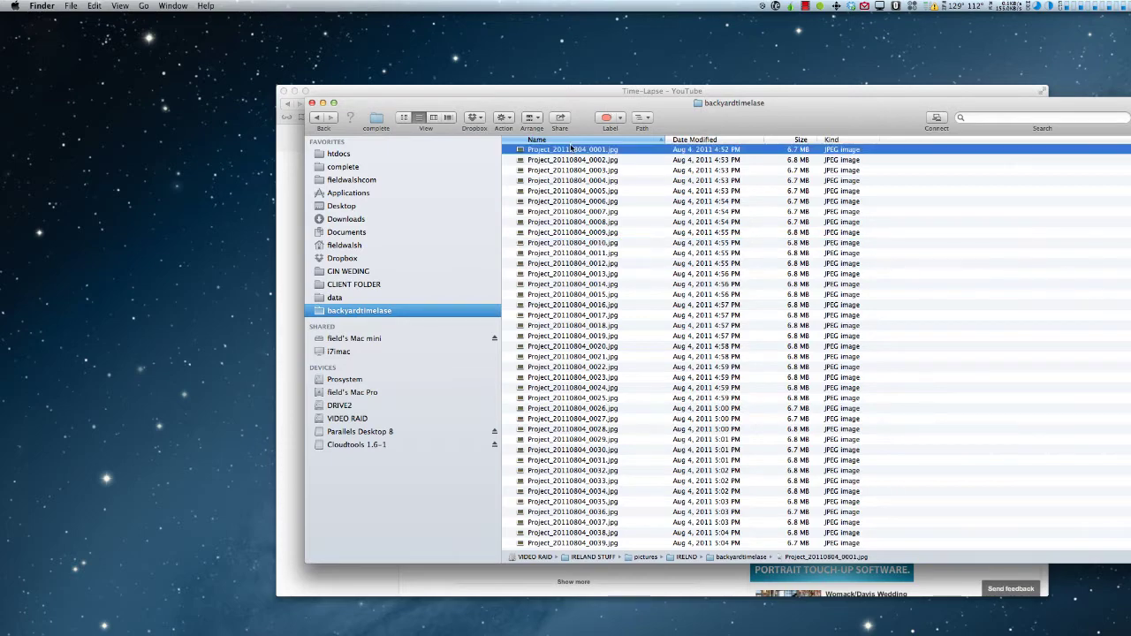
key("space")
key("space")
Open the photos as an image sequence from Project_20110804_0001.jpg at 29.97 fps, then position the movie window
key("super+Tab")
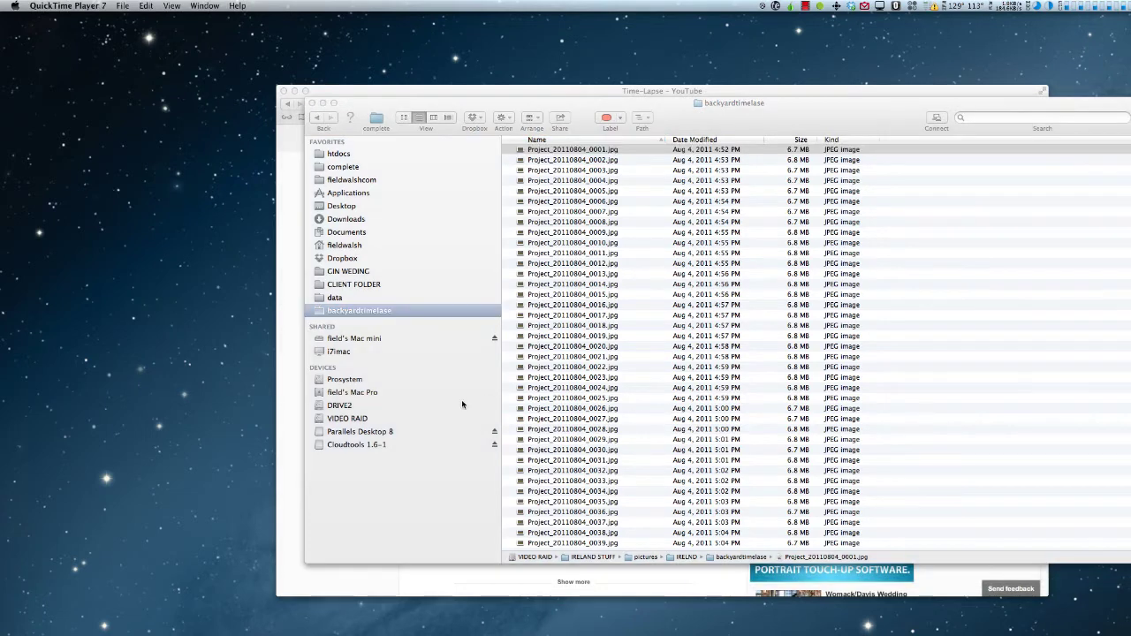
left_click(123, 6)
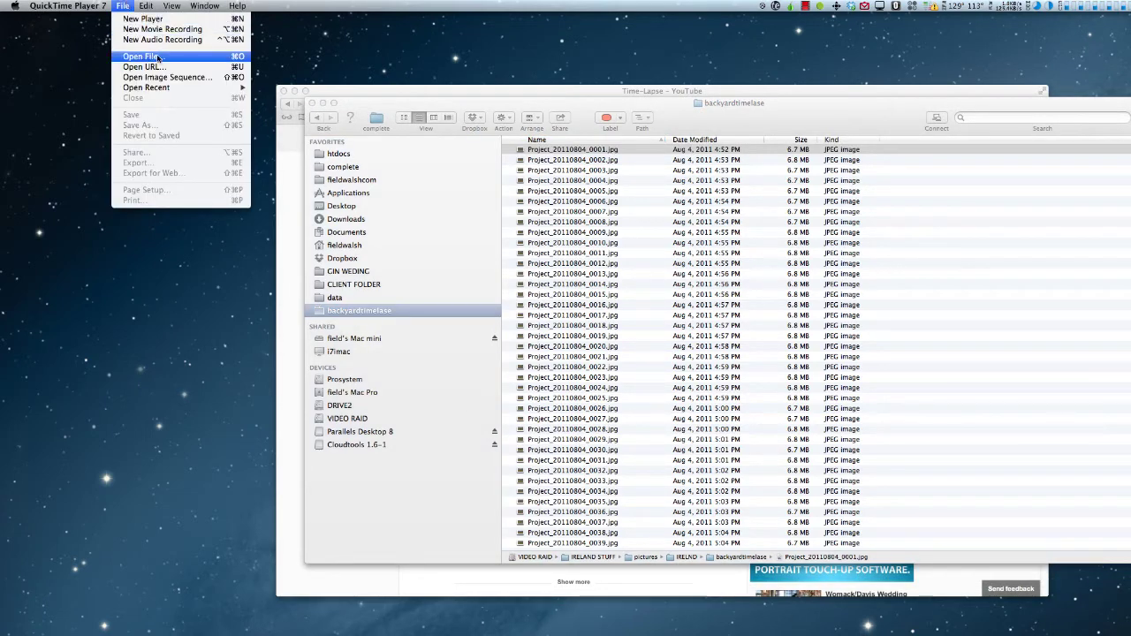
left_click(172, 78)
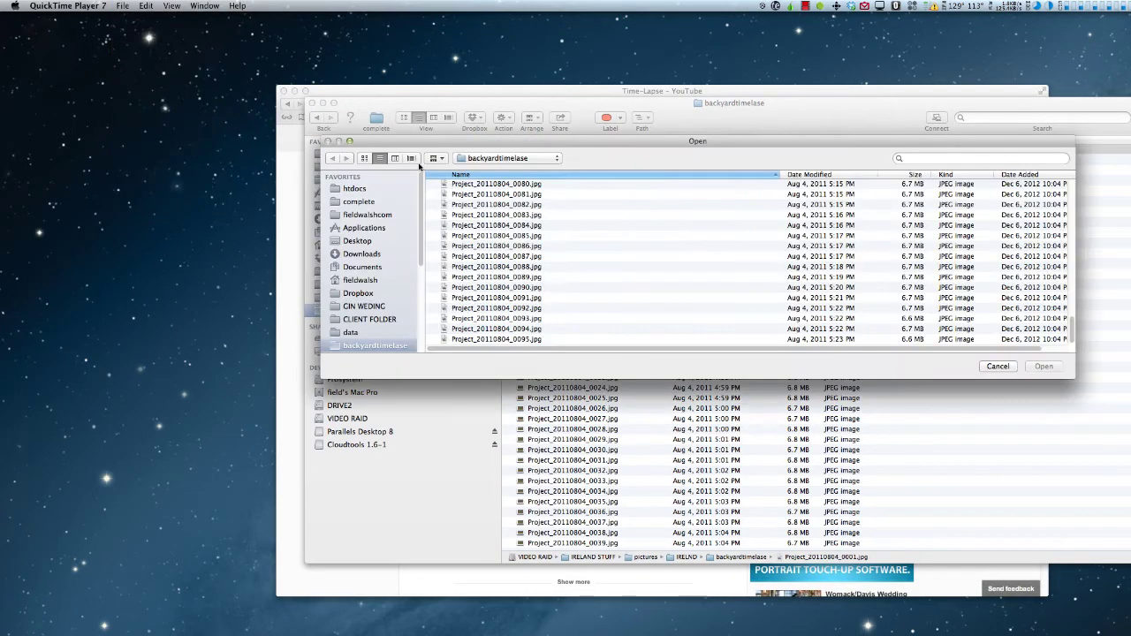
left_click(536, 184)
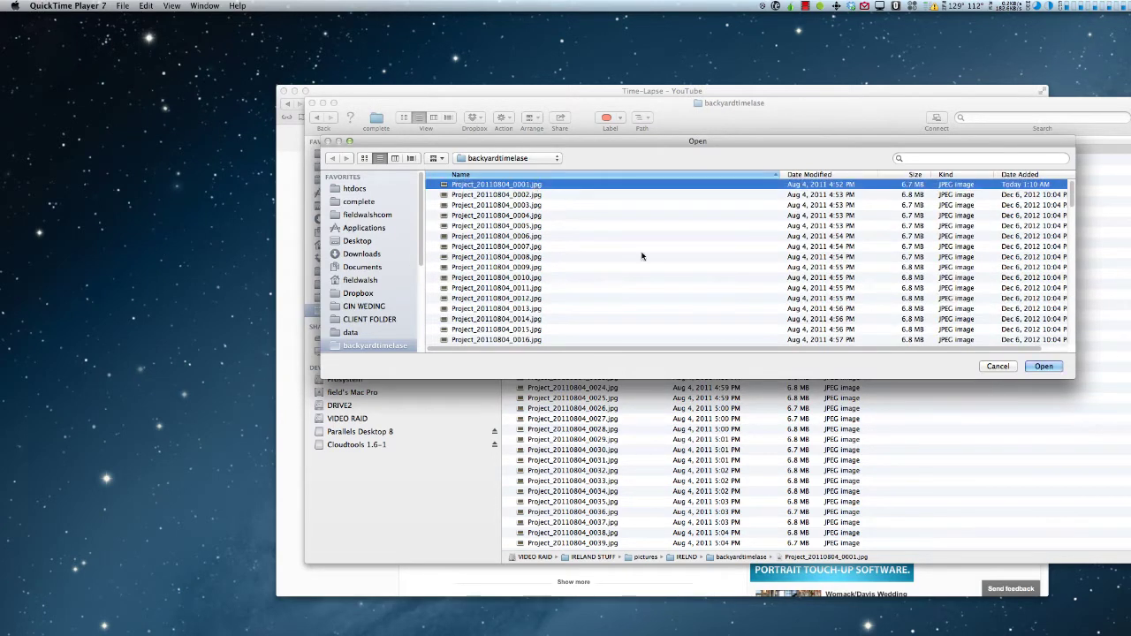
left_click(1041, 366)
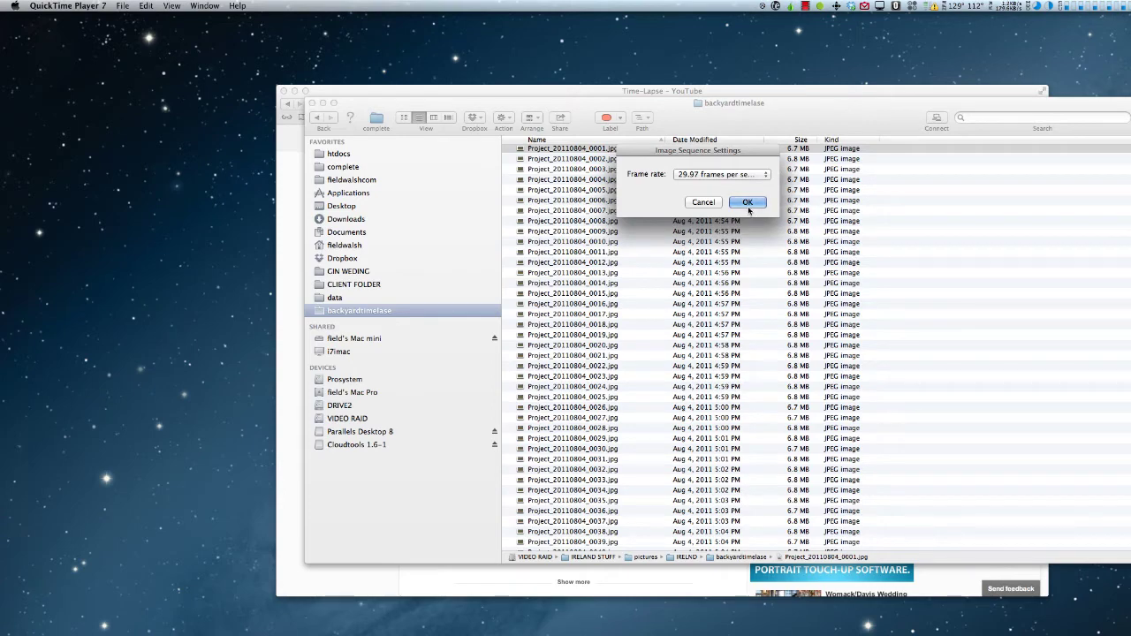
left_click(748, 203)
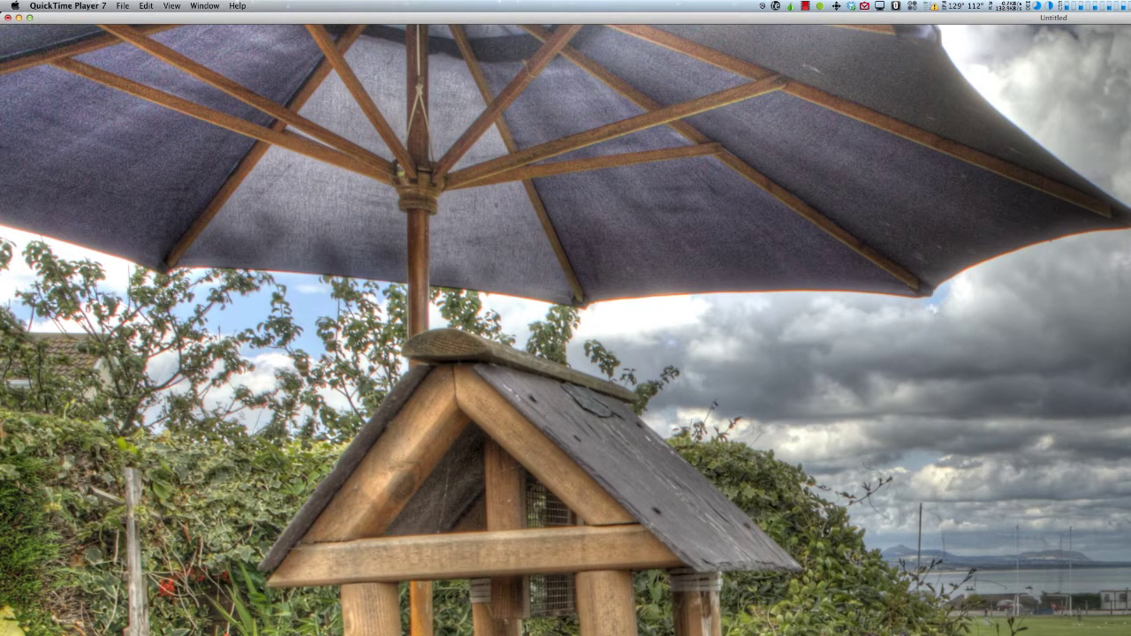
left_click_drag(2, 12, 834, 565)
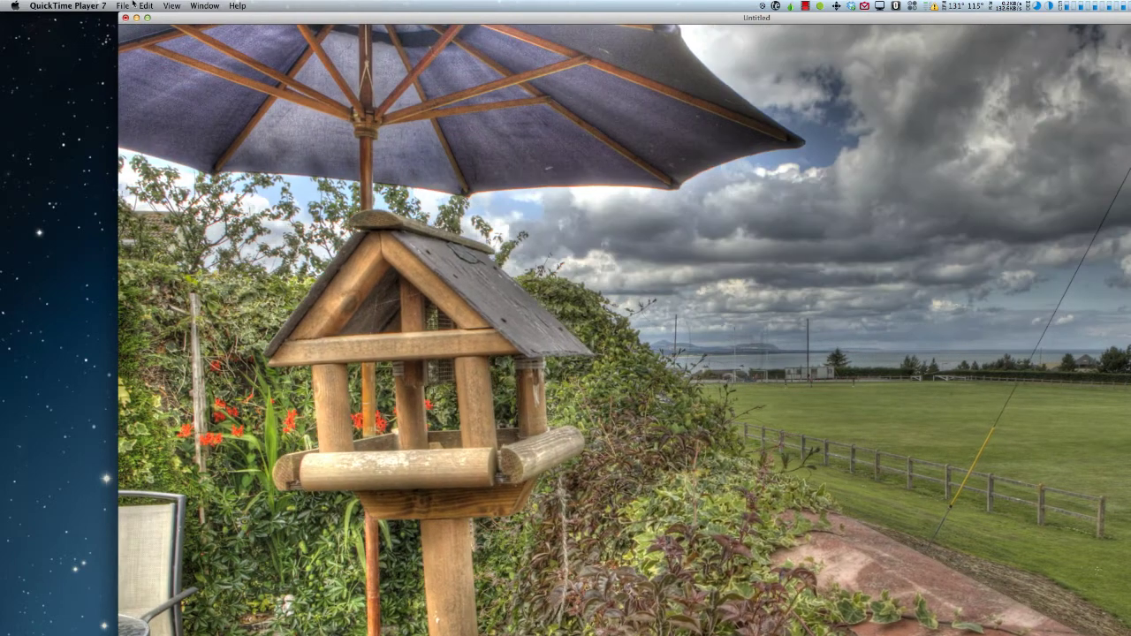
Begin exporting the movie and bring up its movie settings
left_click(106, 6)
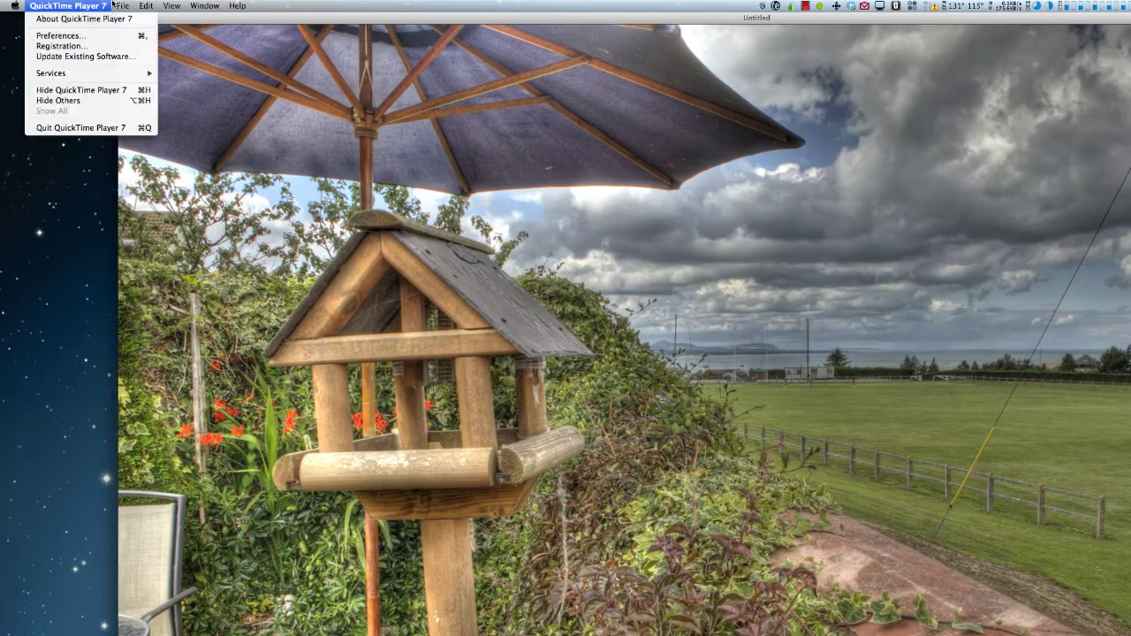
mouse_move(121, 5)
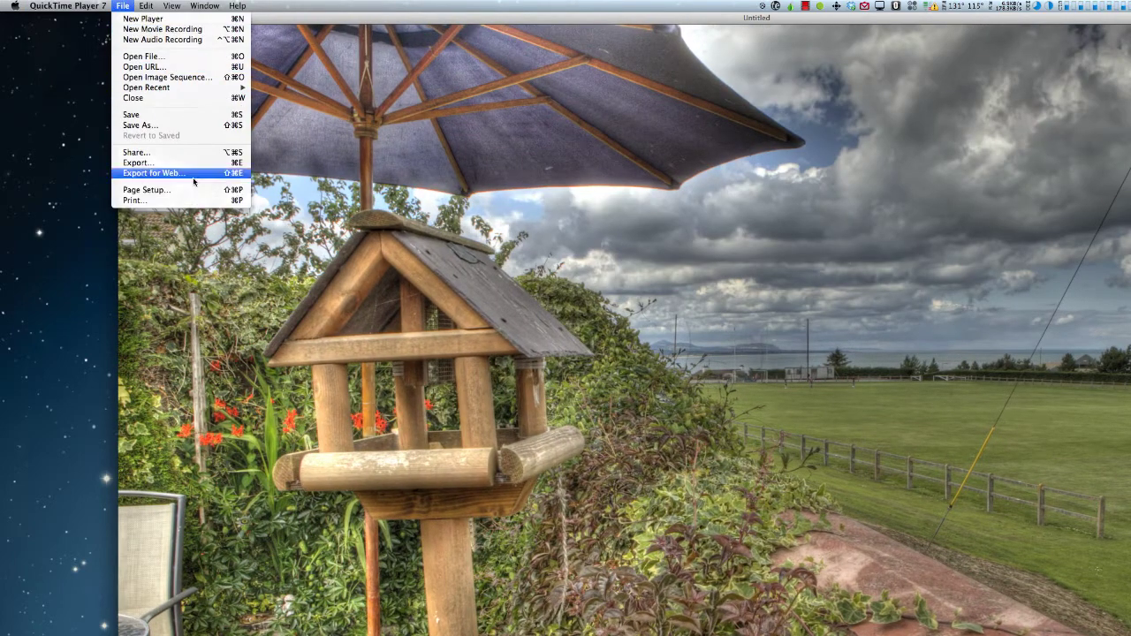
left_click(200, 162)
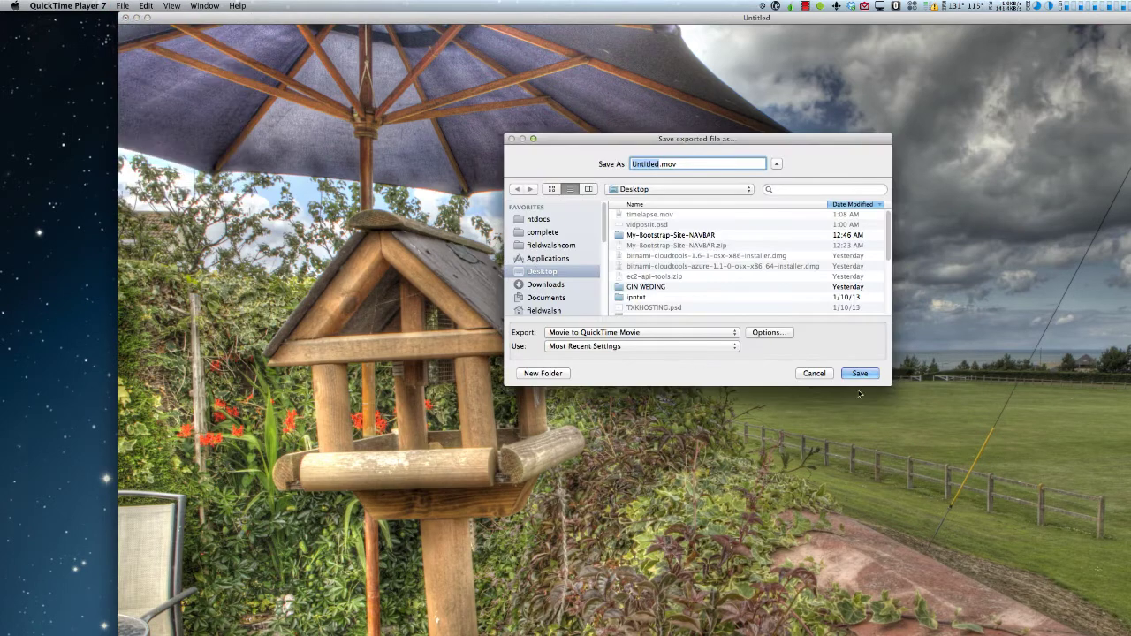
left_click(768, 333)
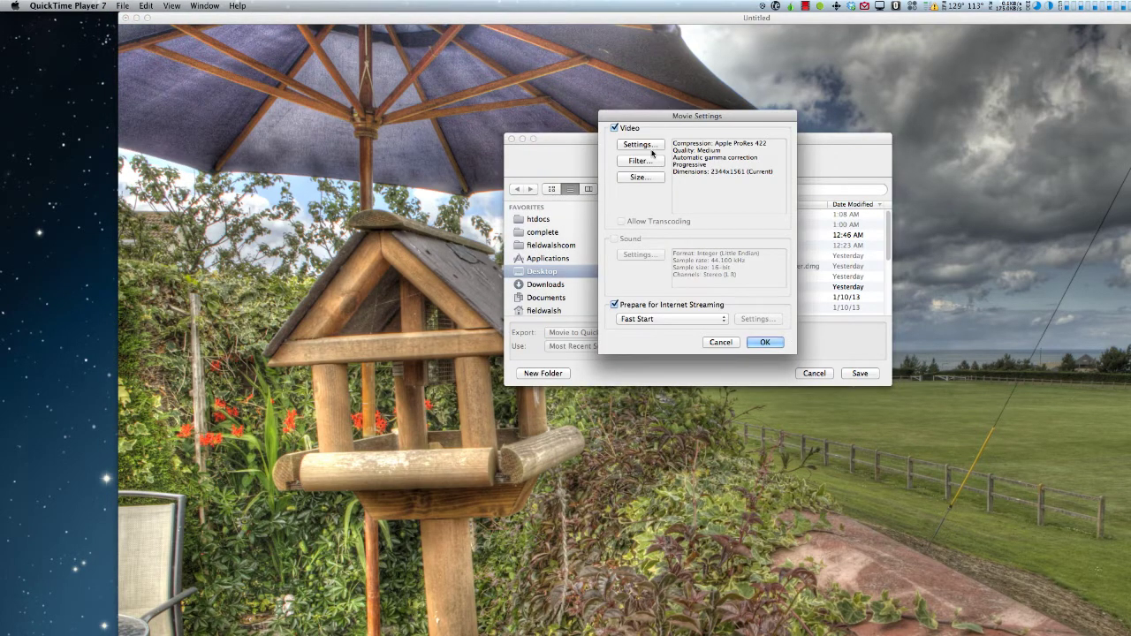
Set video compression to H.264, keeping the current frame rate, with automatic key frames
left_click(643, 145)
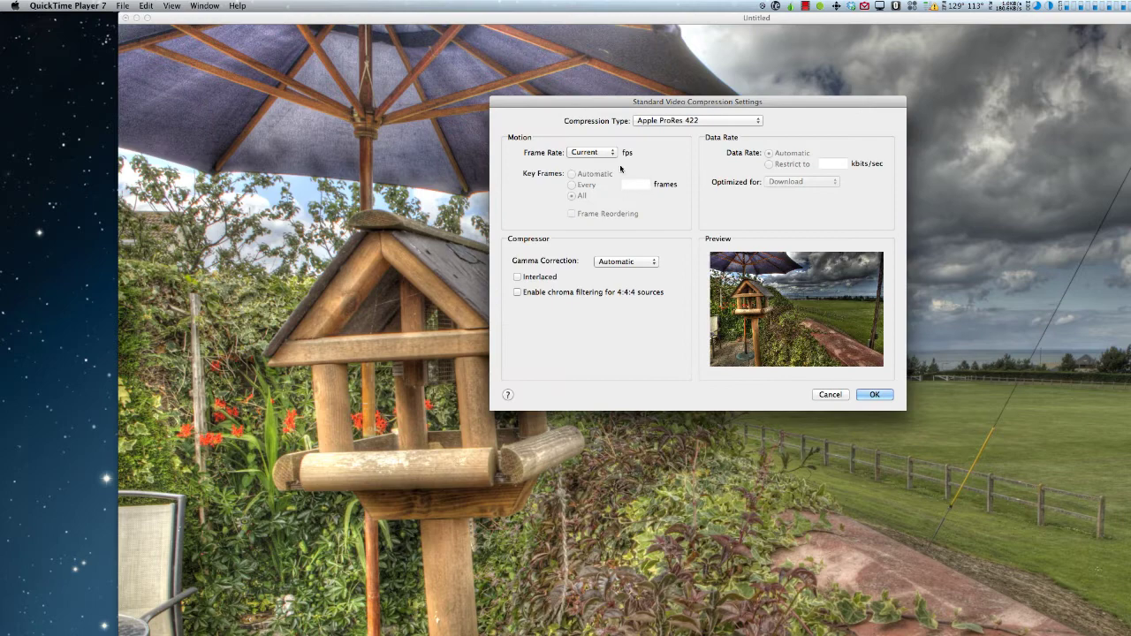
left_click(608, 153)
left_click(613, 156)
left_click(702, 117)
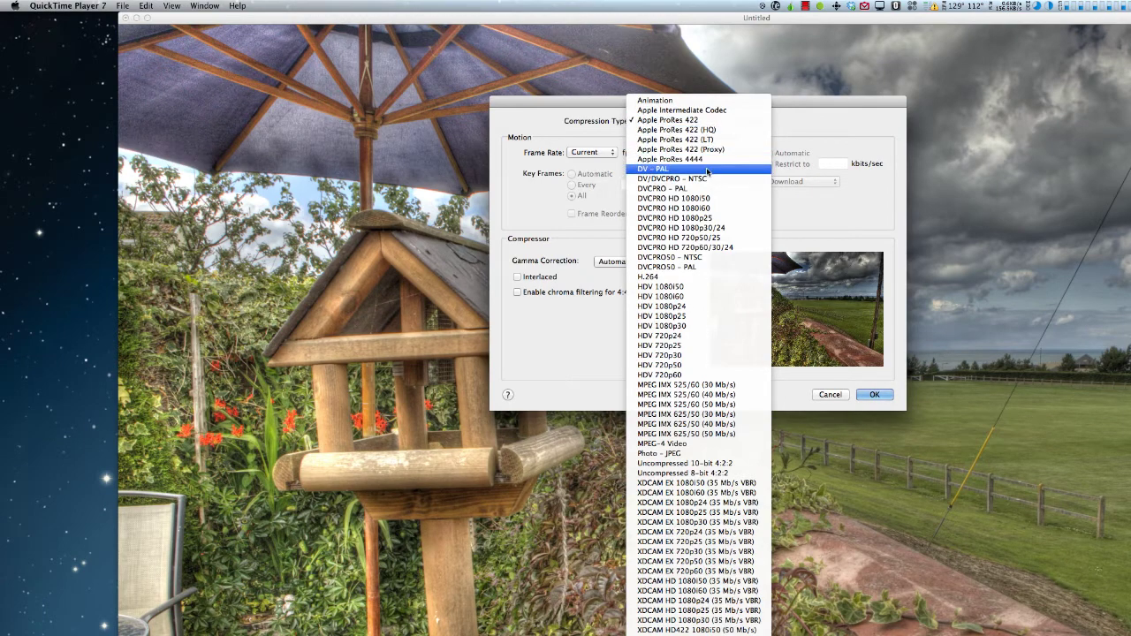
left_click(737, 444)
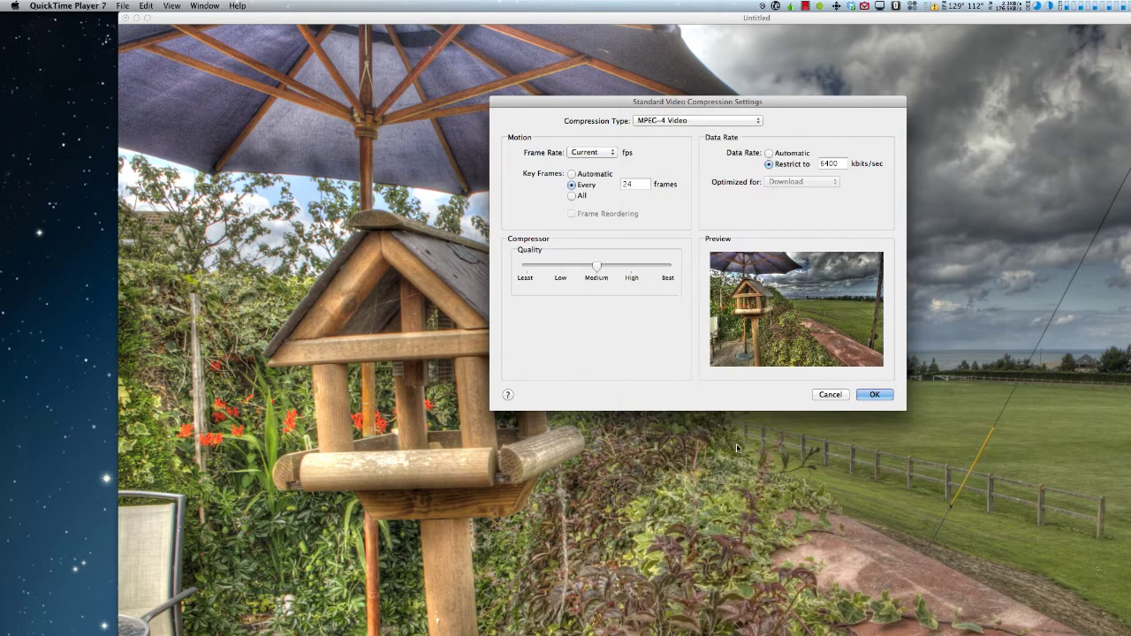
left_click(703, 122)
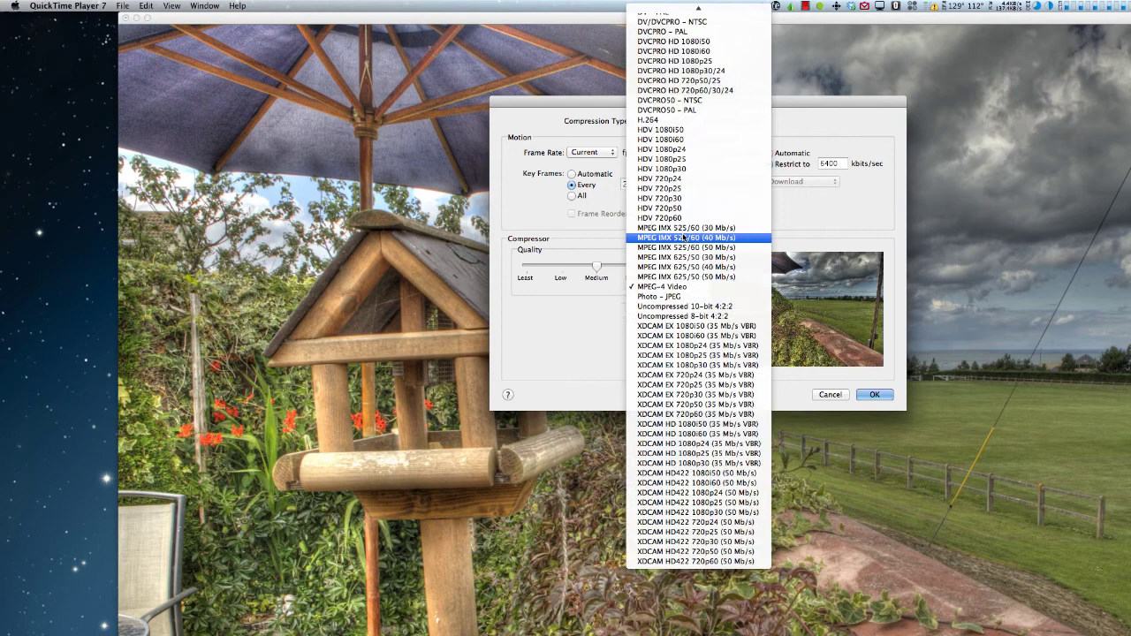
key("Escape")
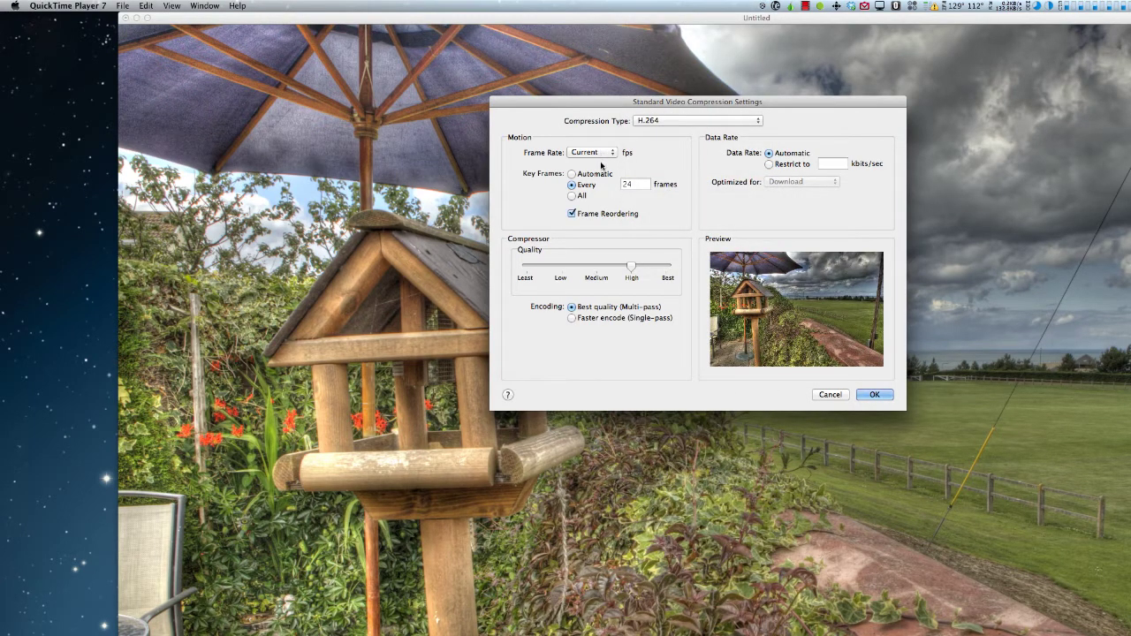
left_click(602, 154)
left_click(602, 154)
left_click(590, 175)
left_click(882, 395)
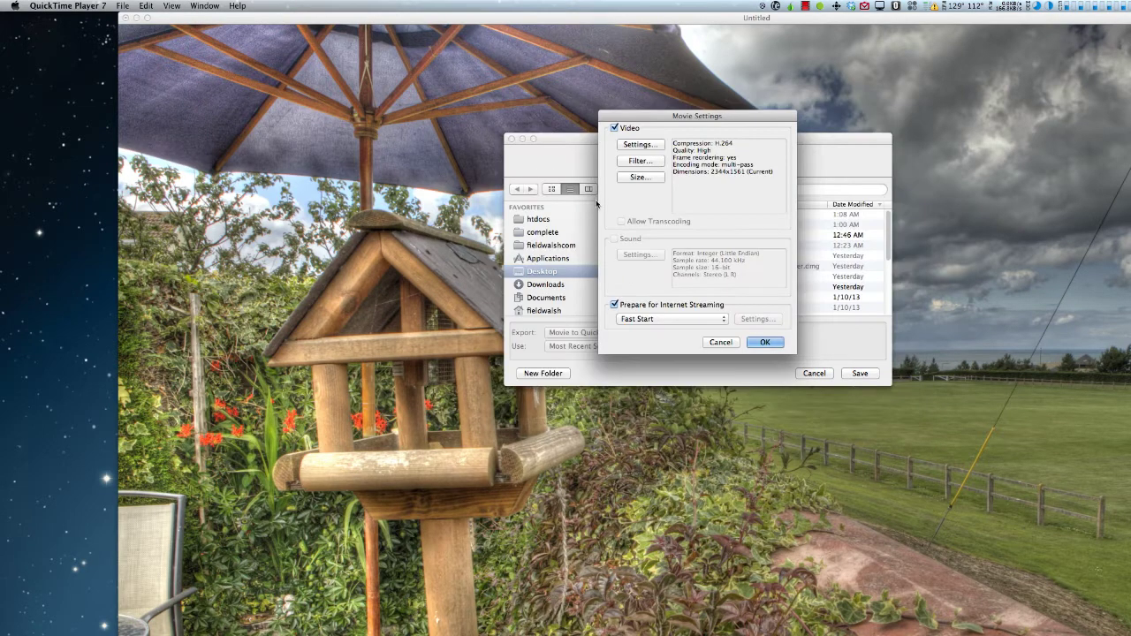
Keep Fast Start streaming and save the export as Untitled.mov
left_click(706, 317)
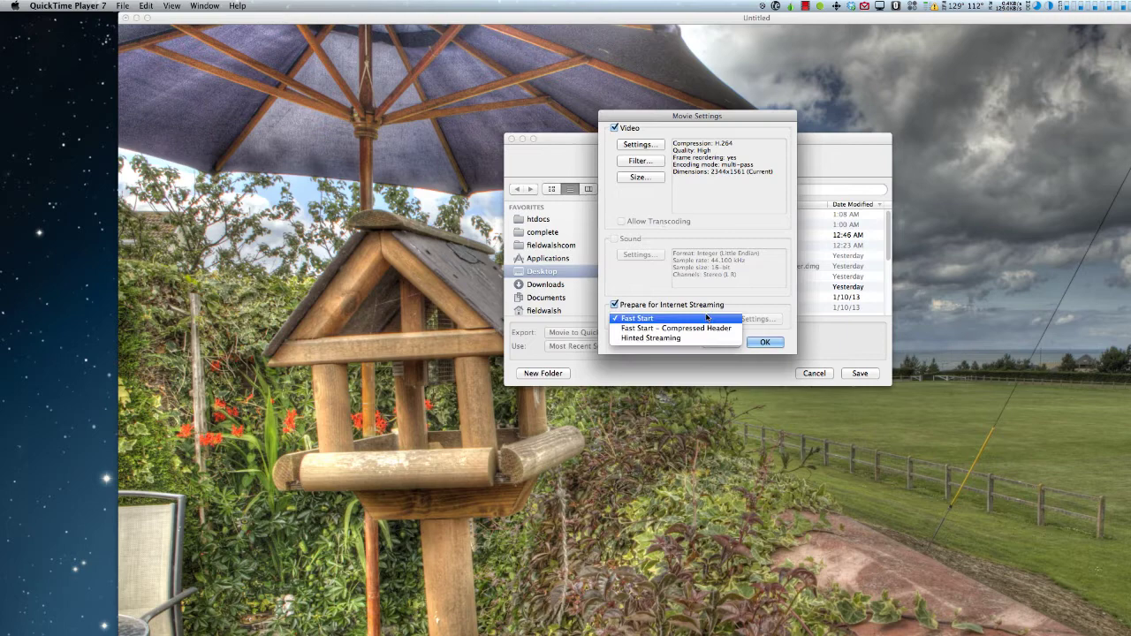
left_click(707, 318)
left_click(765, 342)
left_click(850, 372)
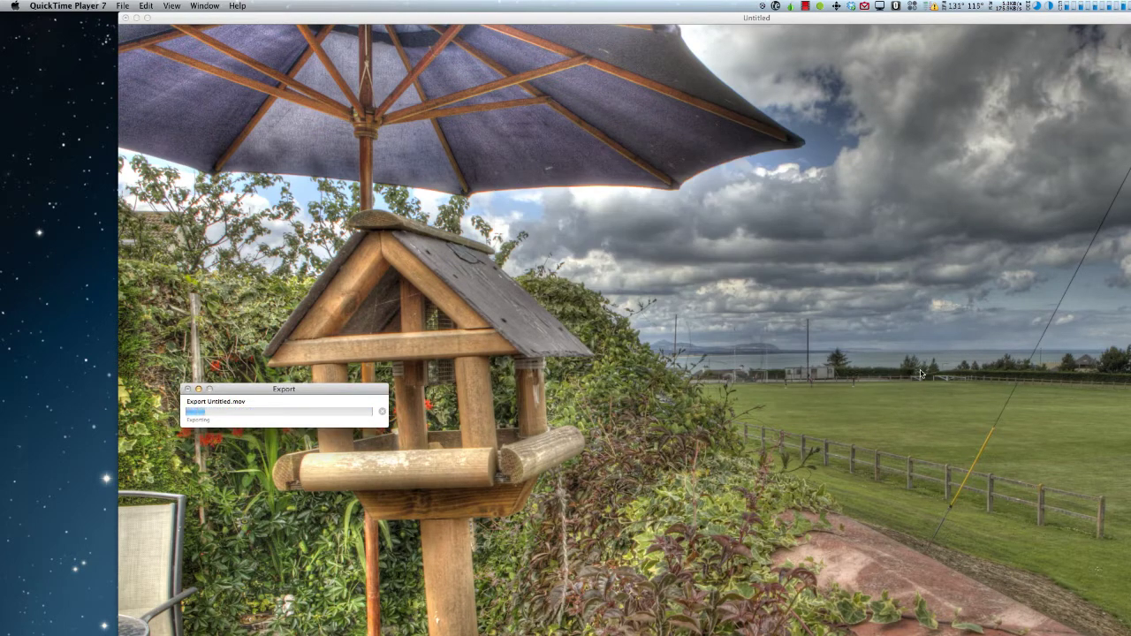
key("super+Tab")
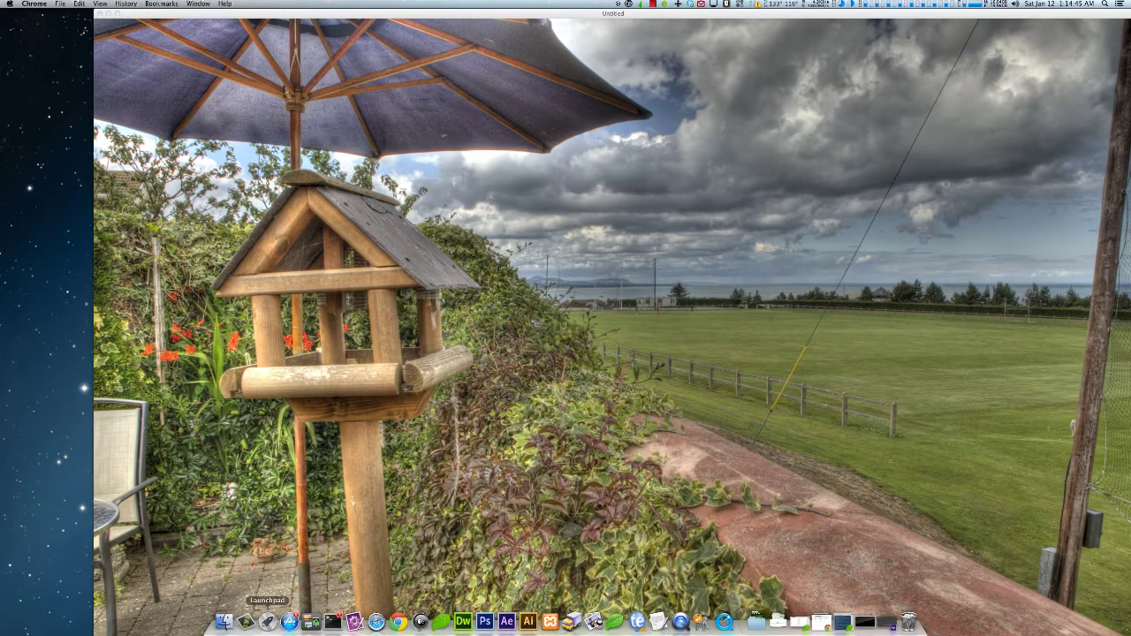
Return to QuickTime Player 7 and confirm saving the exported movie again
left_click(46, 3)
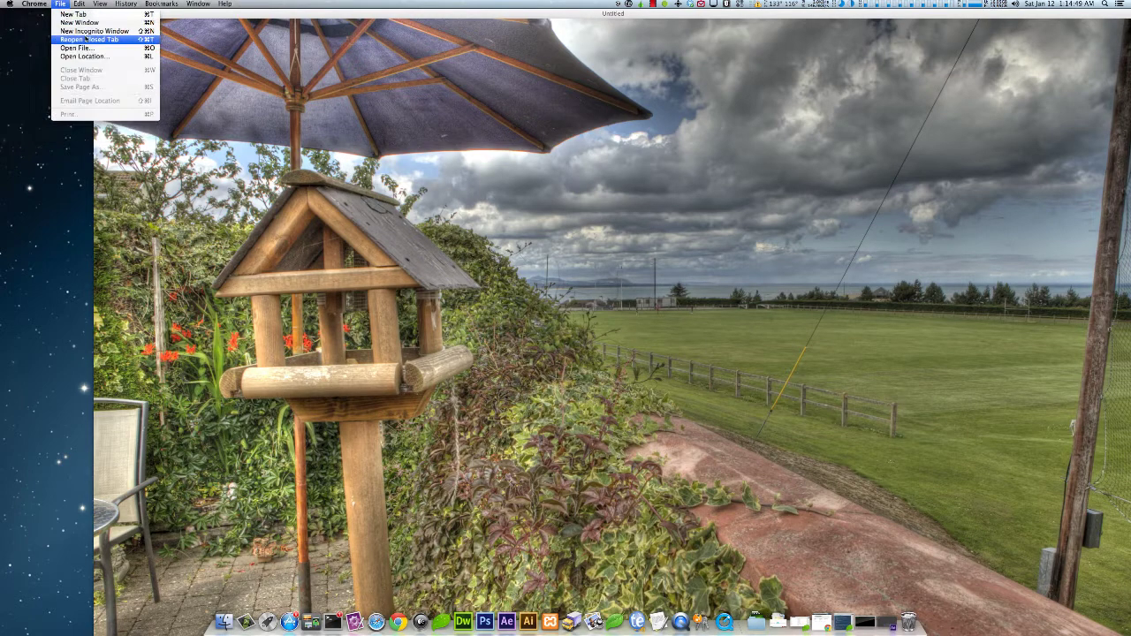
left_click(88, 41)
left_click(106, 3)
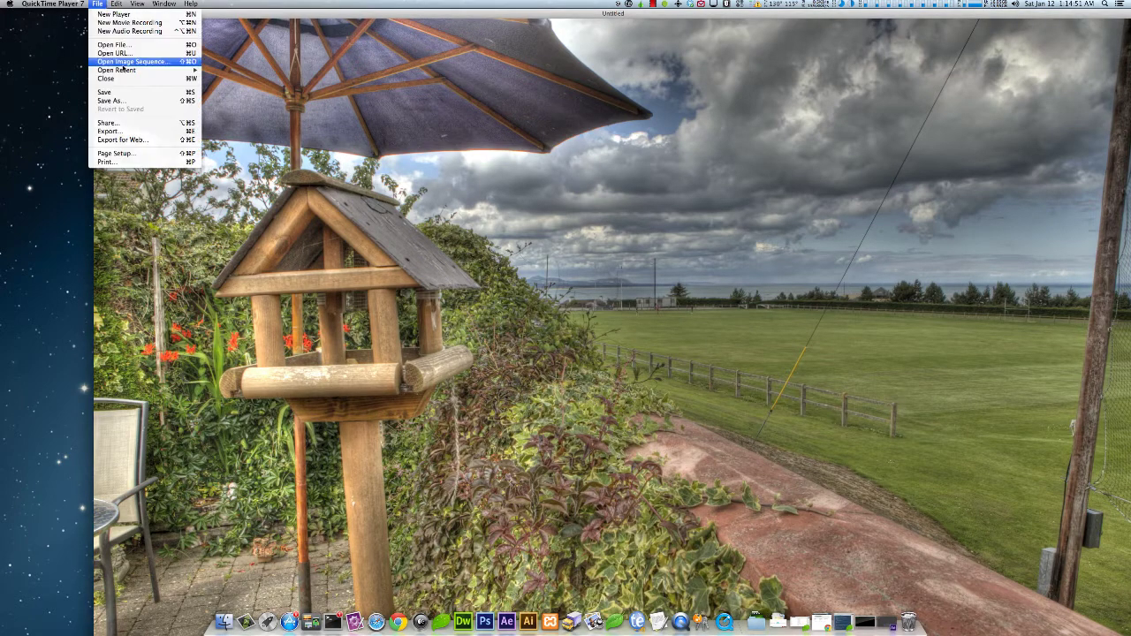
left_click(146, 134)
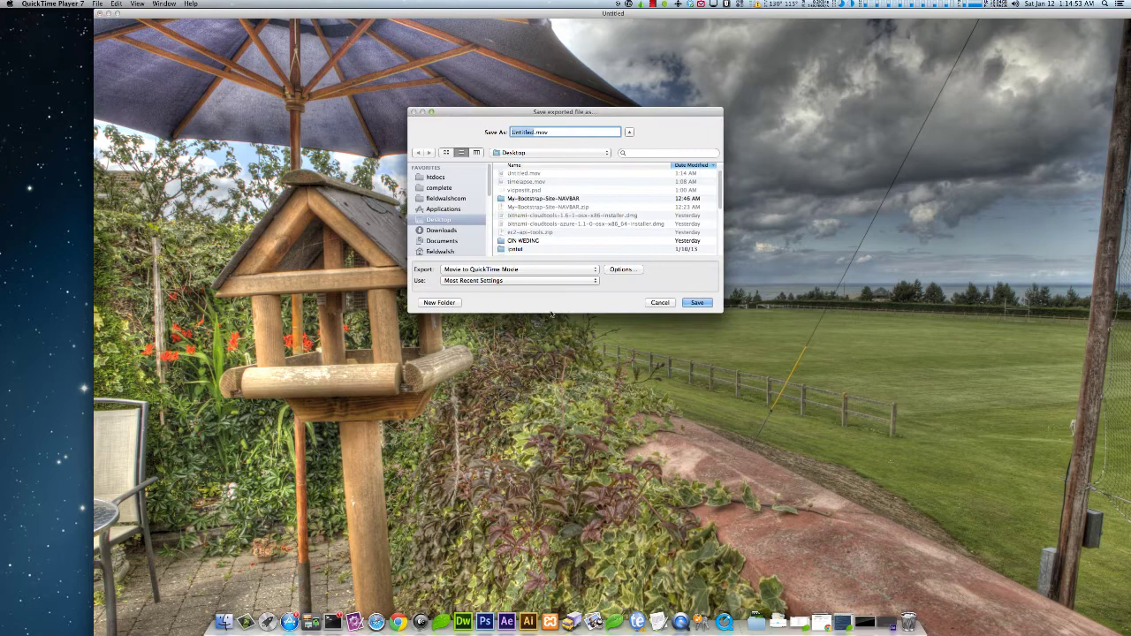
key("Return")
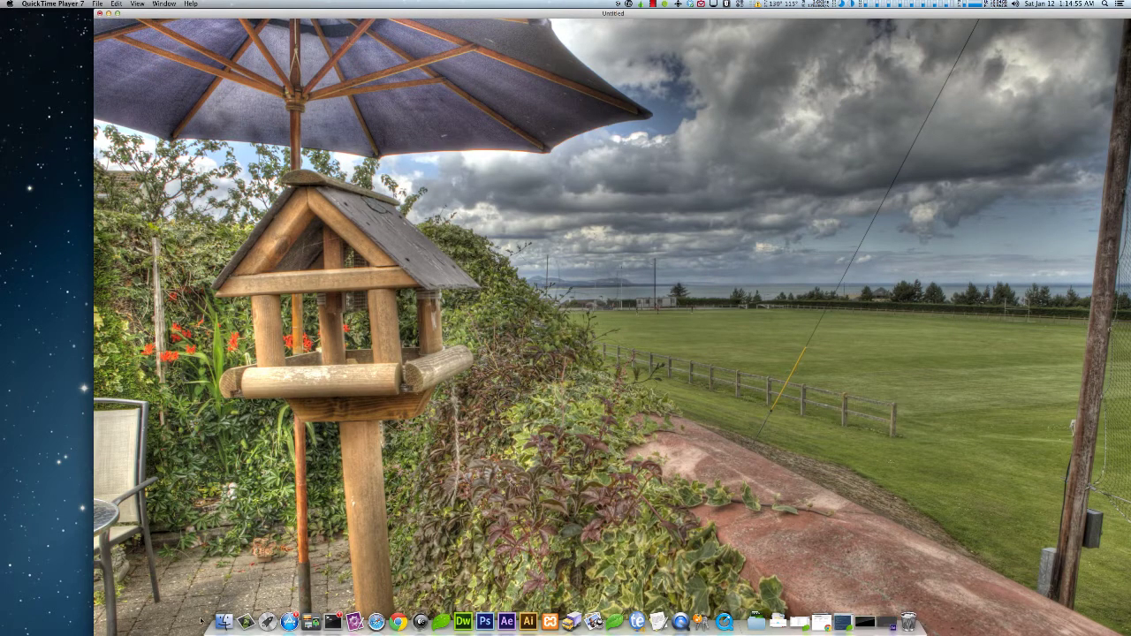
Open Untitled.mov from the Desktop in QuickTime Player 7 and play it
left_click(224, 621)
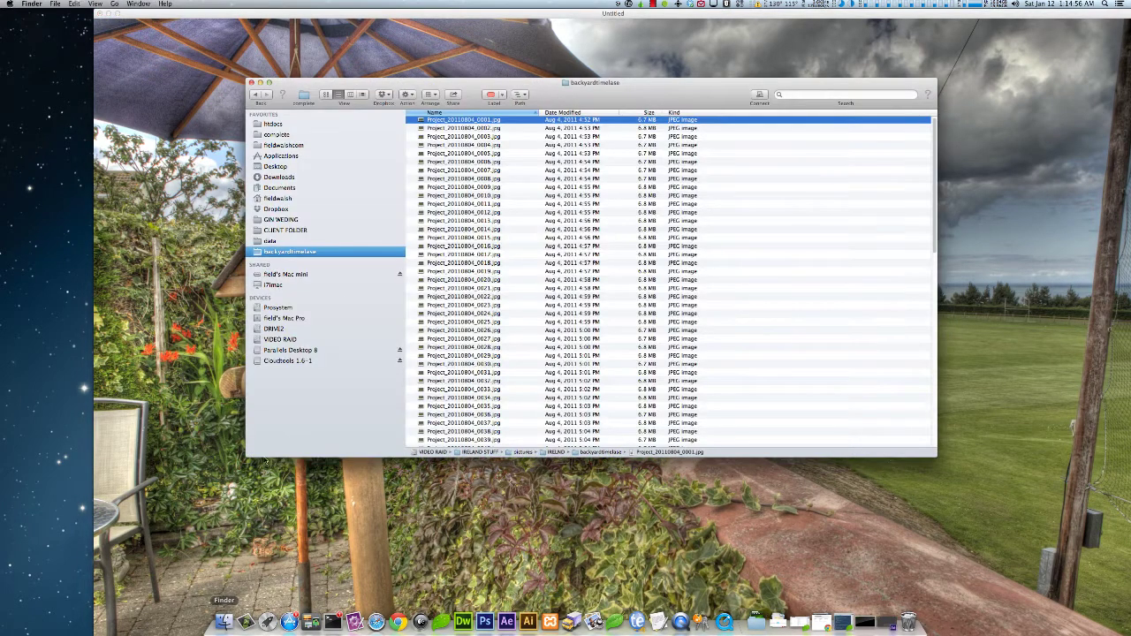
left_click(319, 167)
double_click(465, 123)
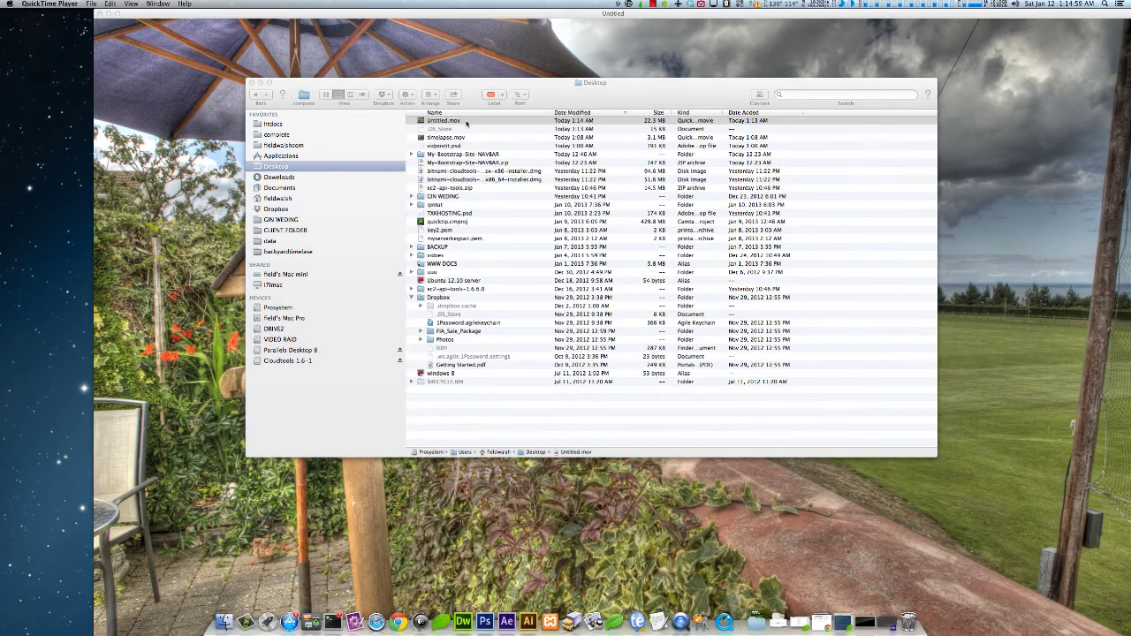
left_click(473, 528)
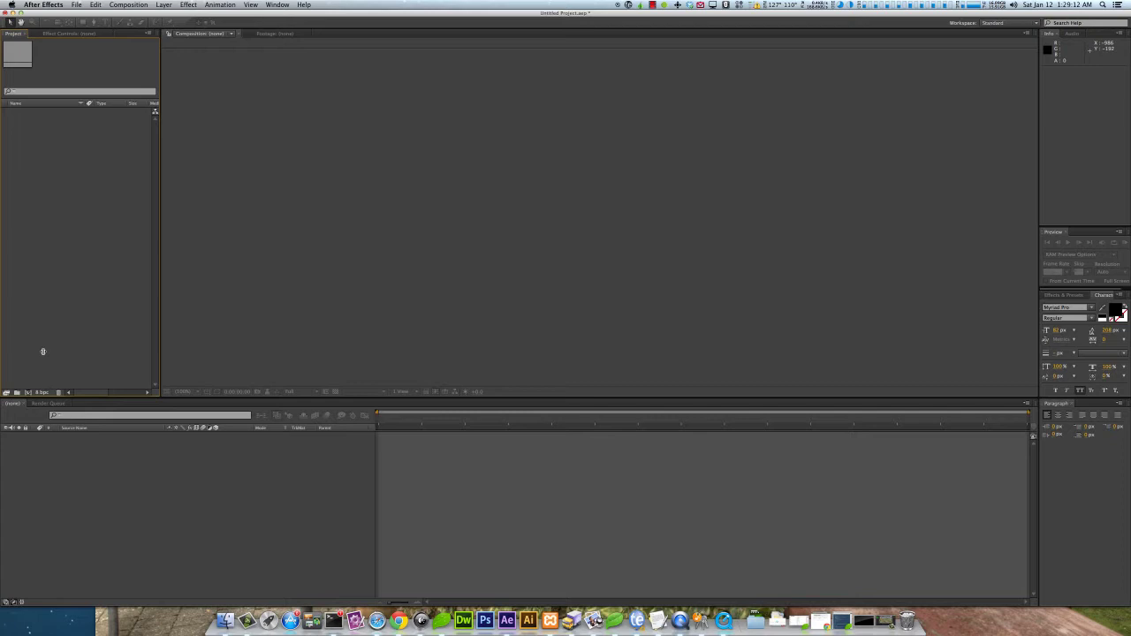
Import the photos as a JPEG sequence, make a composition from the footage, and RAM-preview it
double_click(118, 179)
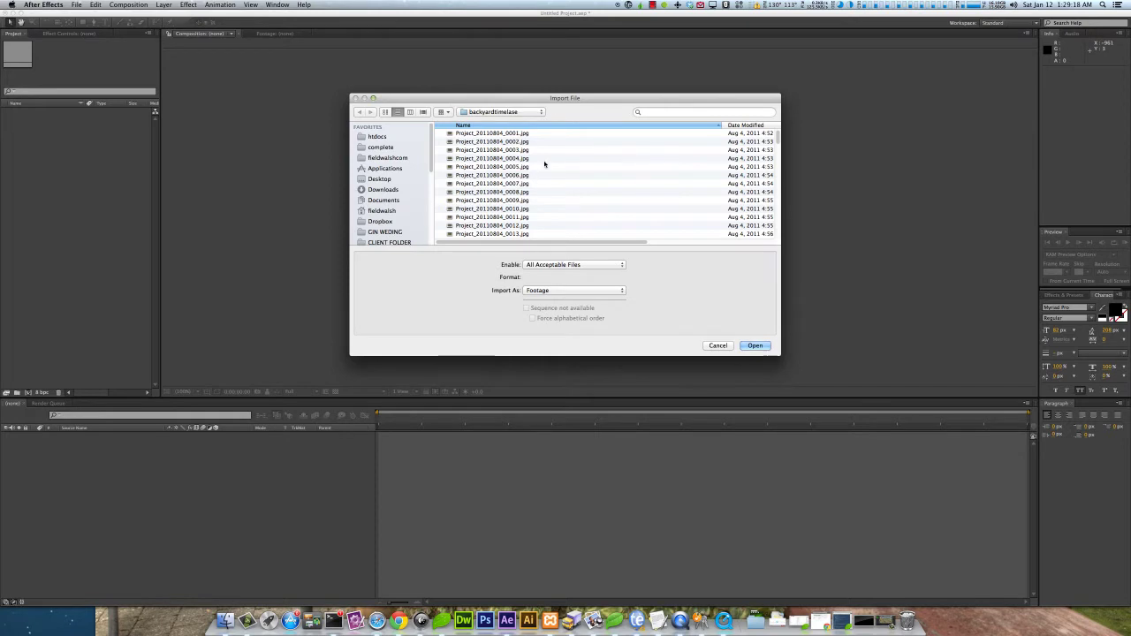
left_click(512, 133)
left_click(755, 346)
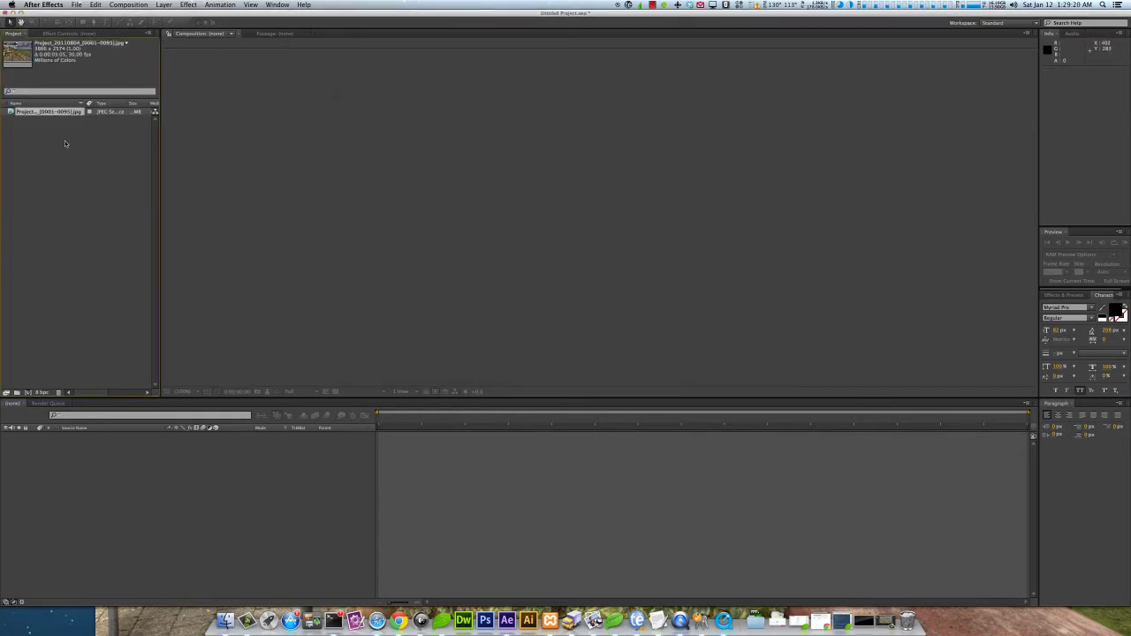
left_click_drag(57, 114, 124, 301)
left_click_drag(35, 389, 38, 395)
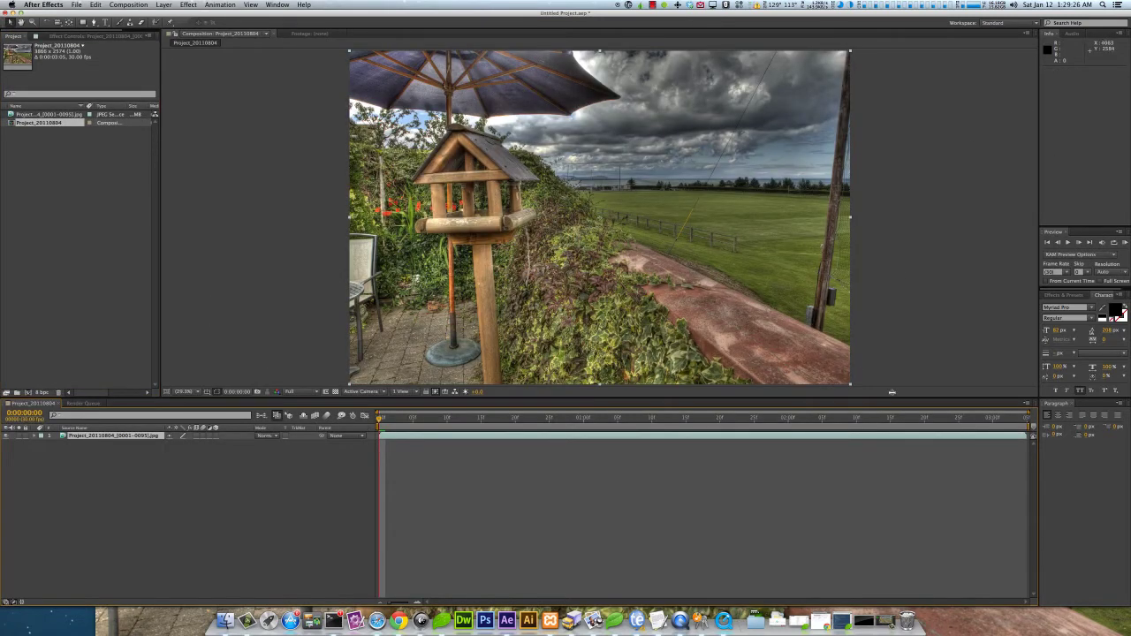
key("KP_0")
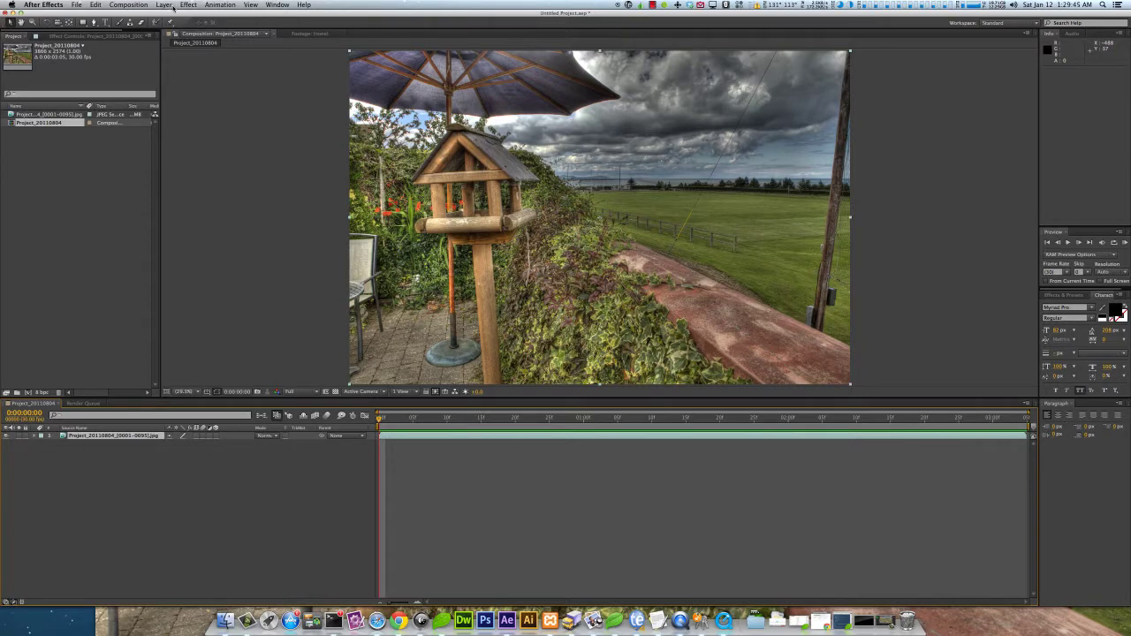
Add a new adjustment layer above the photo sequence
left_click(189, 4)
mouse_move(164, 4)
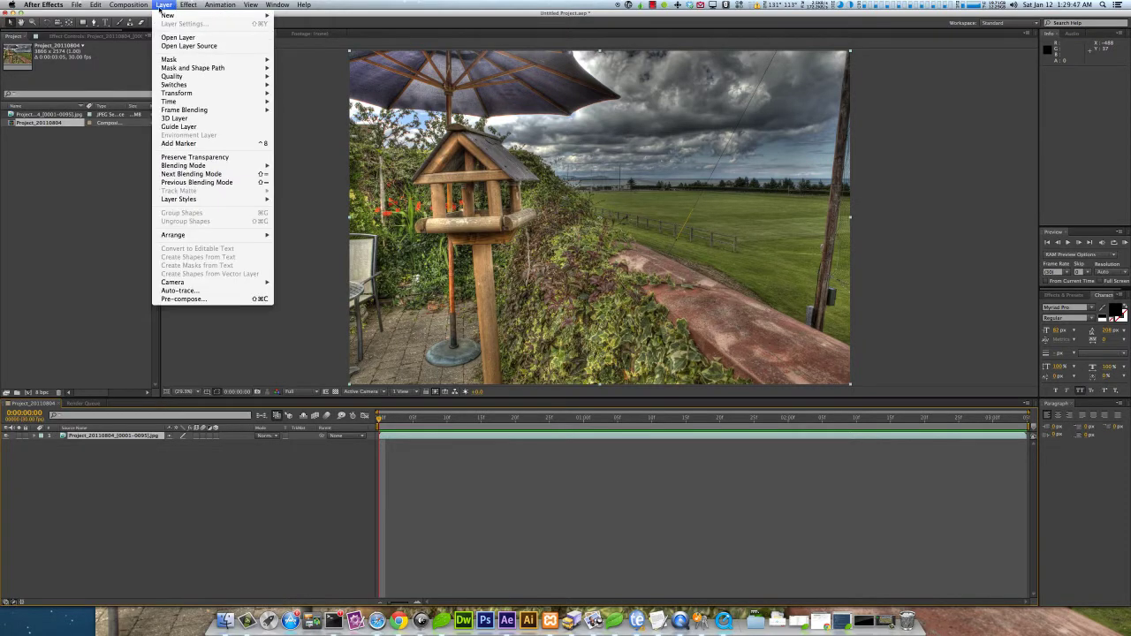
mouse_move(221, 15)
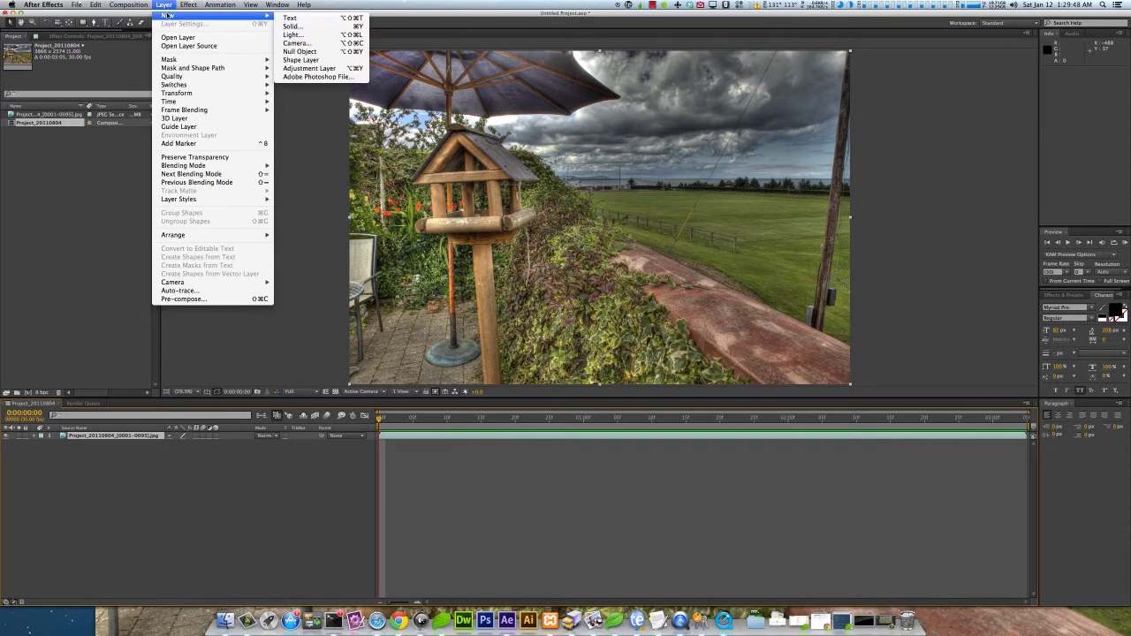
left_click(322, 68)
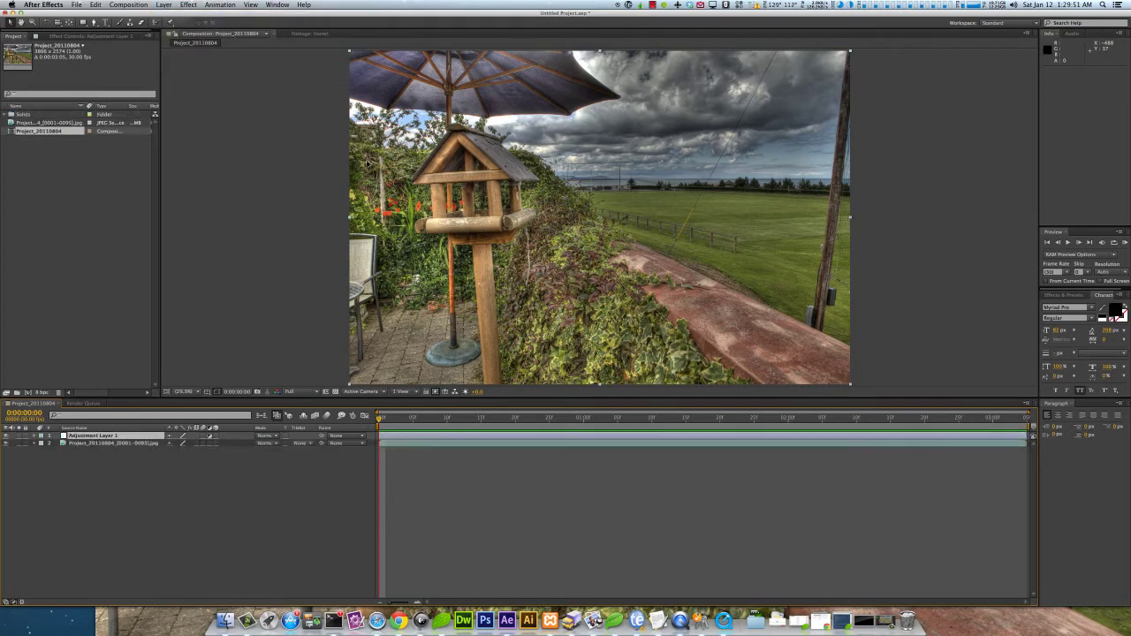
Apply Curves to the adjustment layer and drag an S-curve for a darker, contrastier look
left_click(188, 4)
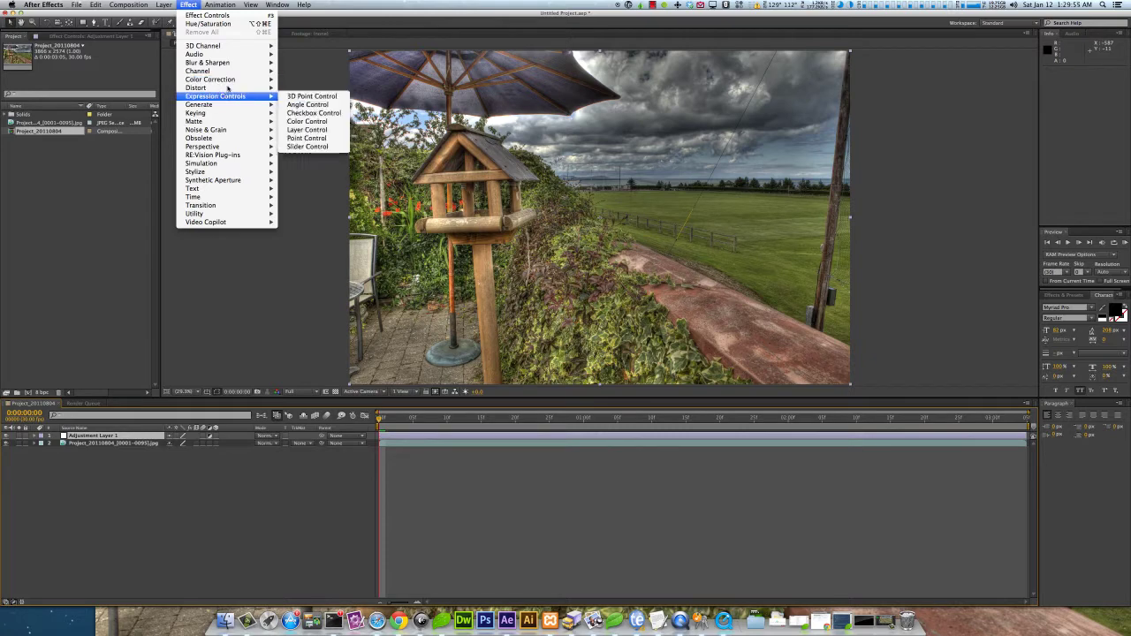
mouse_move(230, 82)
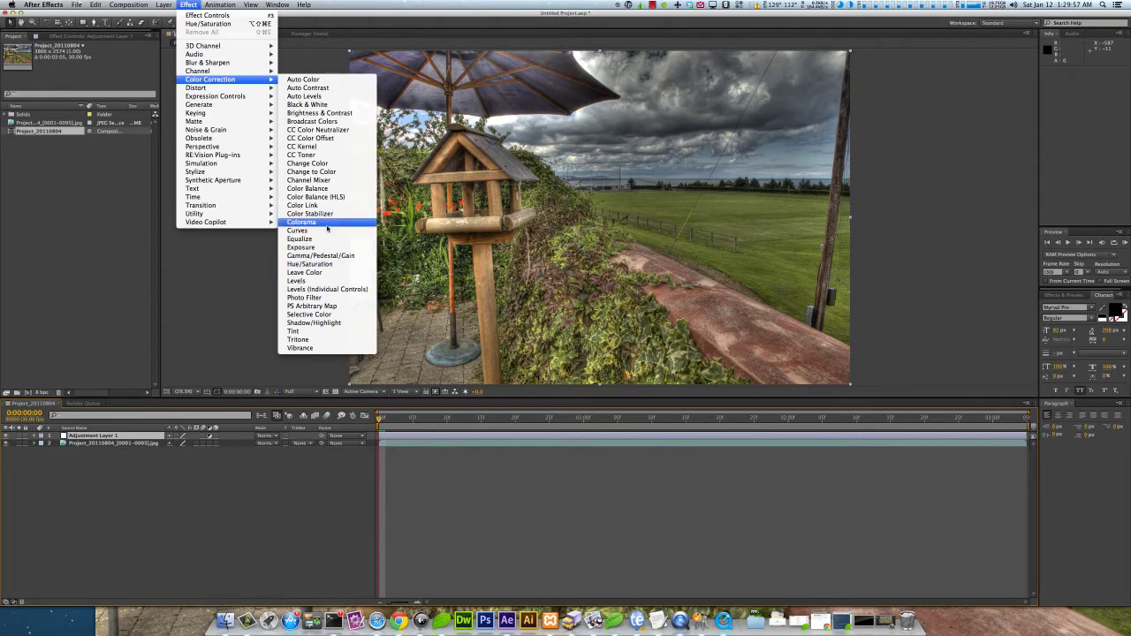
left_click(298, 230)
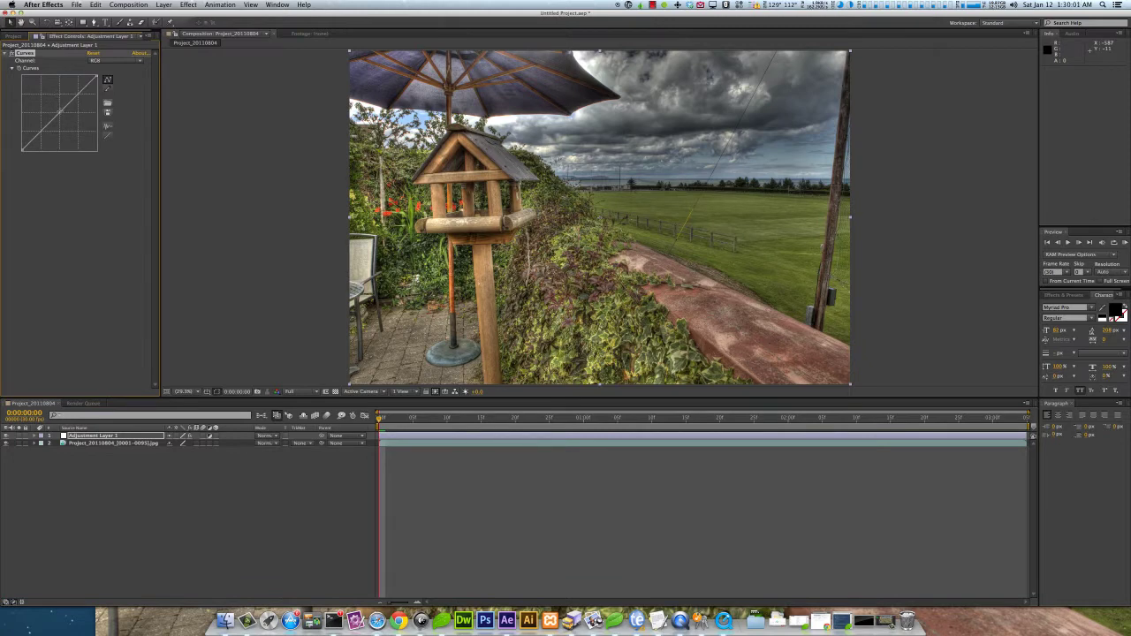
left_click_drag(59, 111, 77, 90)
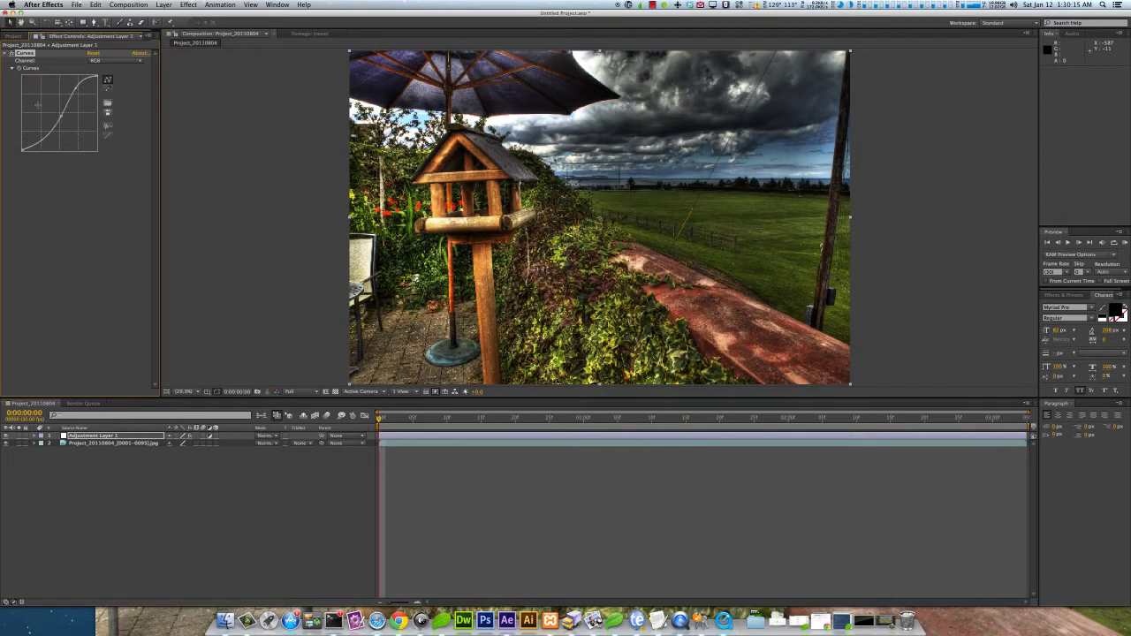
left_click_drag(61, 115, 50, 132)
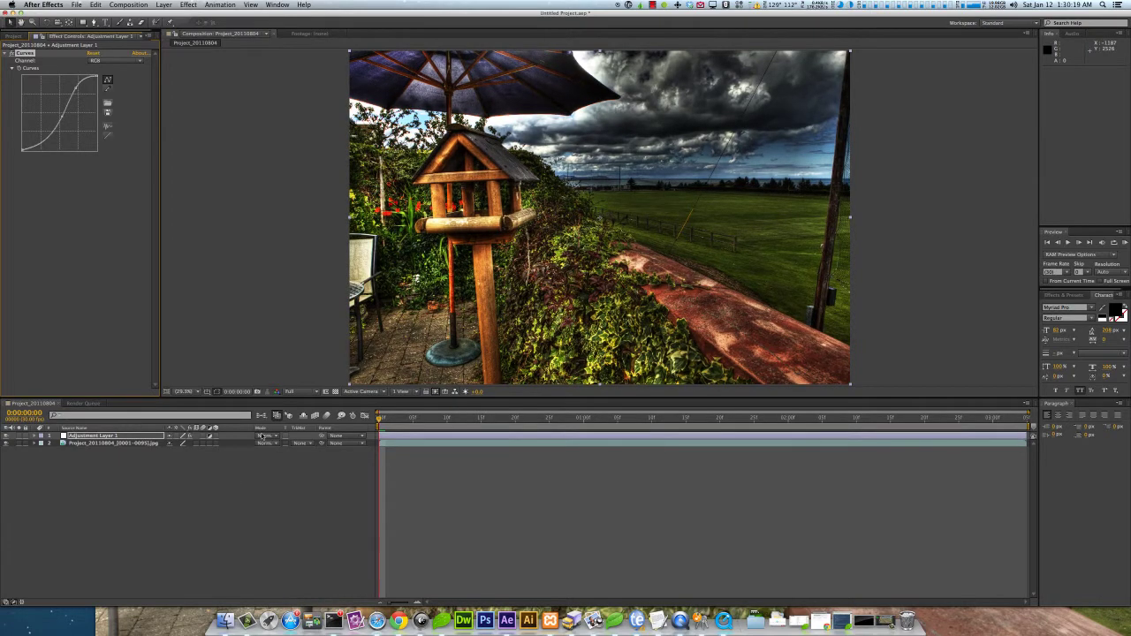
Try Add and Darken blend modes, set Normal, and darken the shadows further
left_click(262, 436)
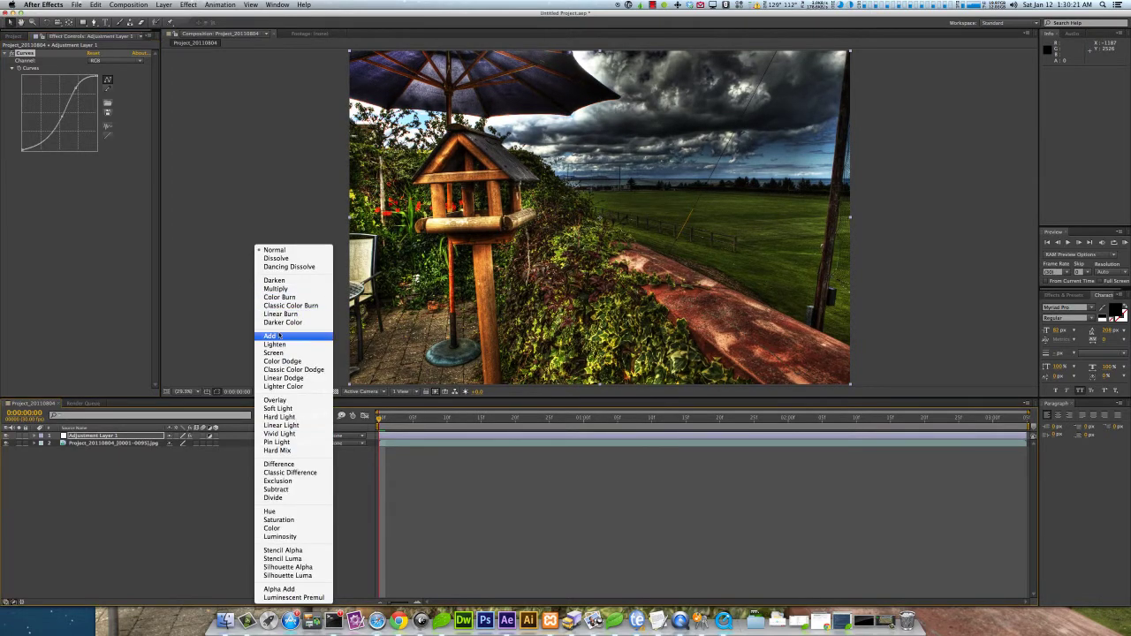
key("Escape")
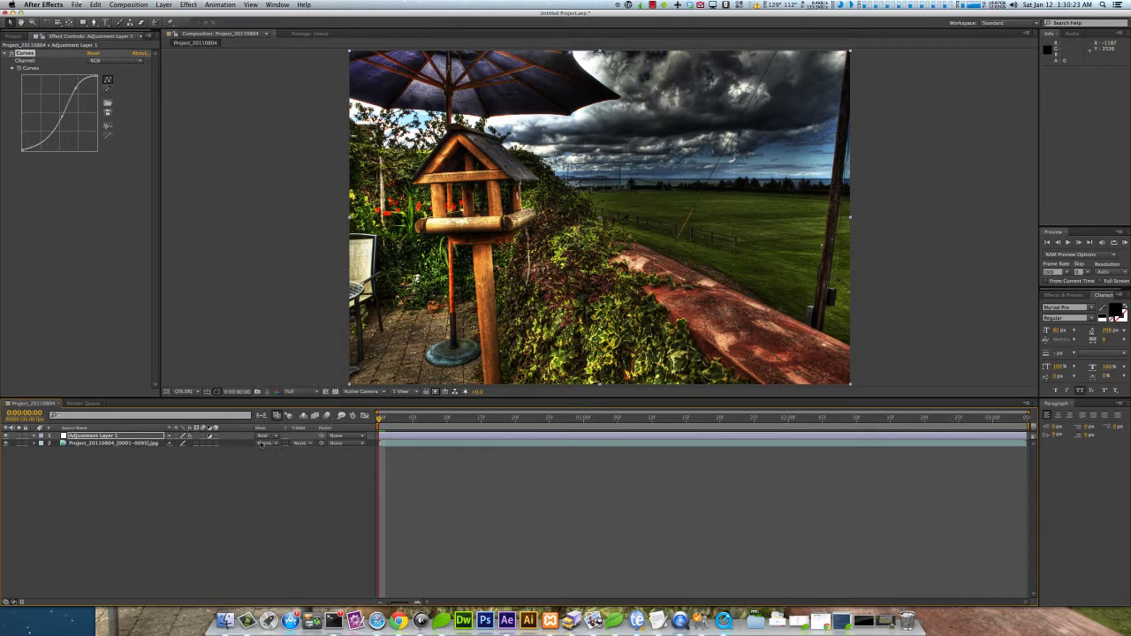
left_click(262, 436)
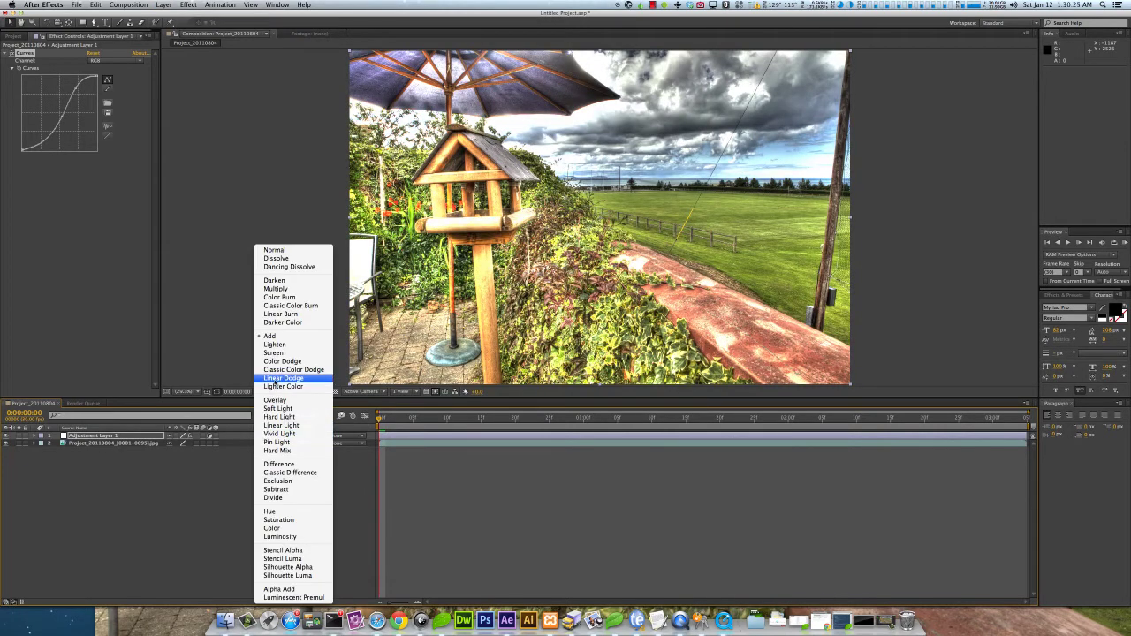
left_click(274, 280)
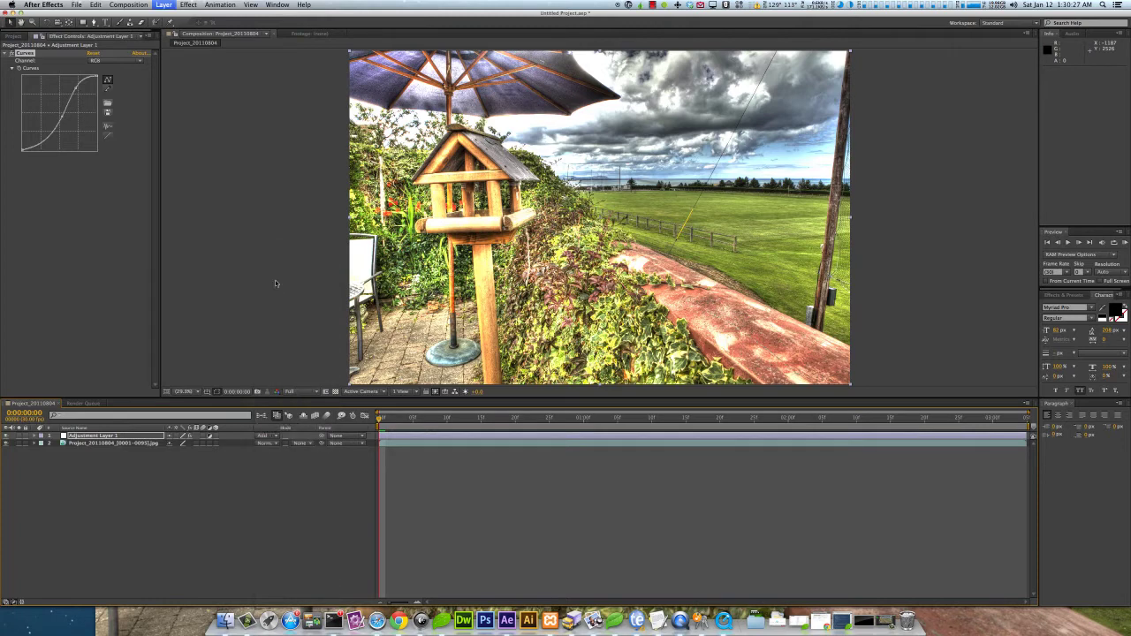
left_click(265, 434)
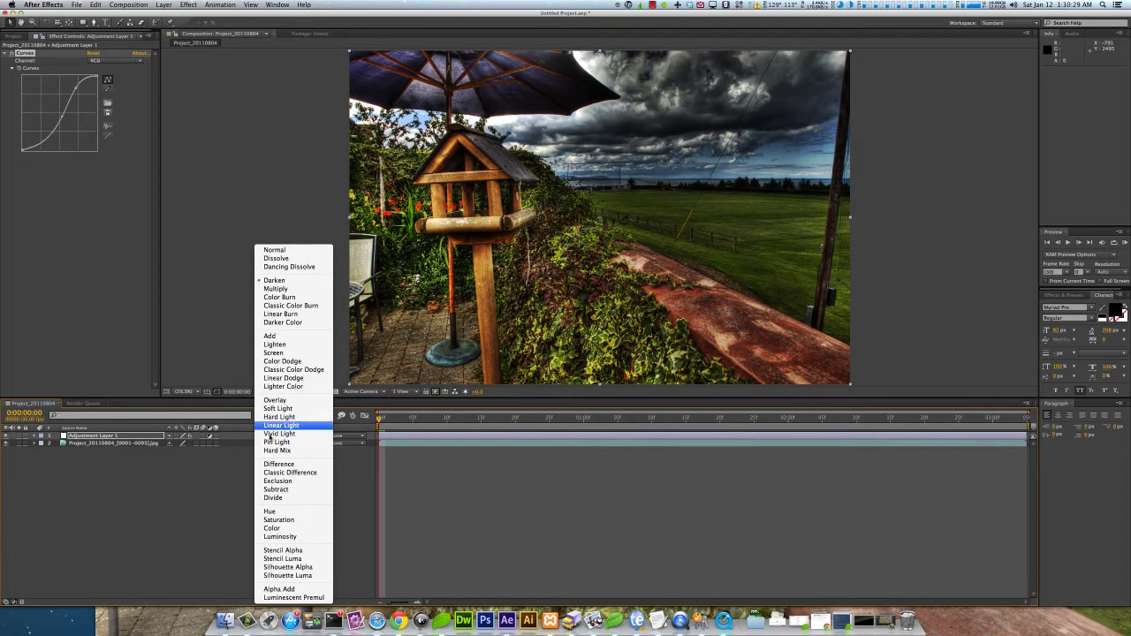
left_click(305, 253)
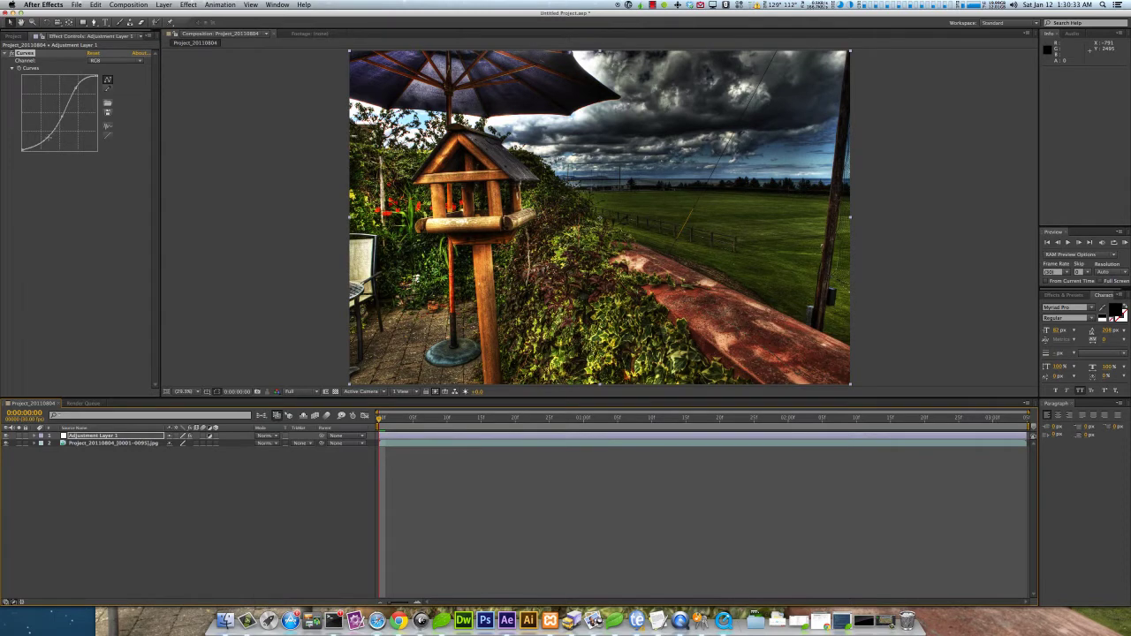
left_click_drag(48, 137, 50, 143)
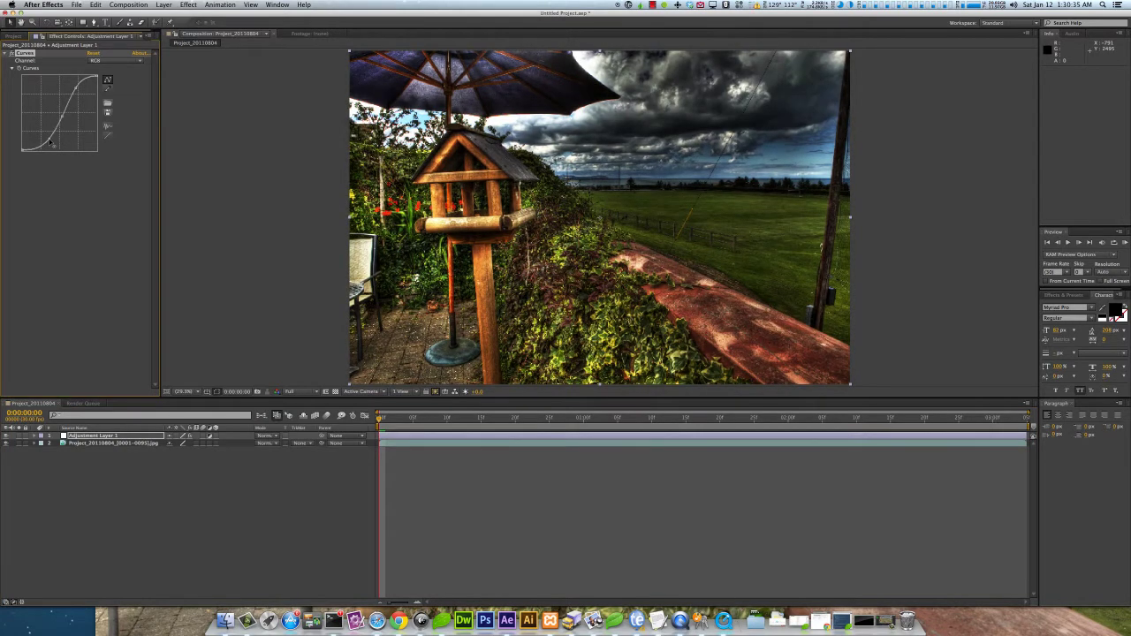
Add a frame-filling inverted ellipse mask to the adjustment layer with 157-pixel feather
left_click(84, 21)
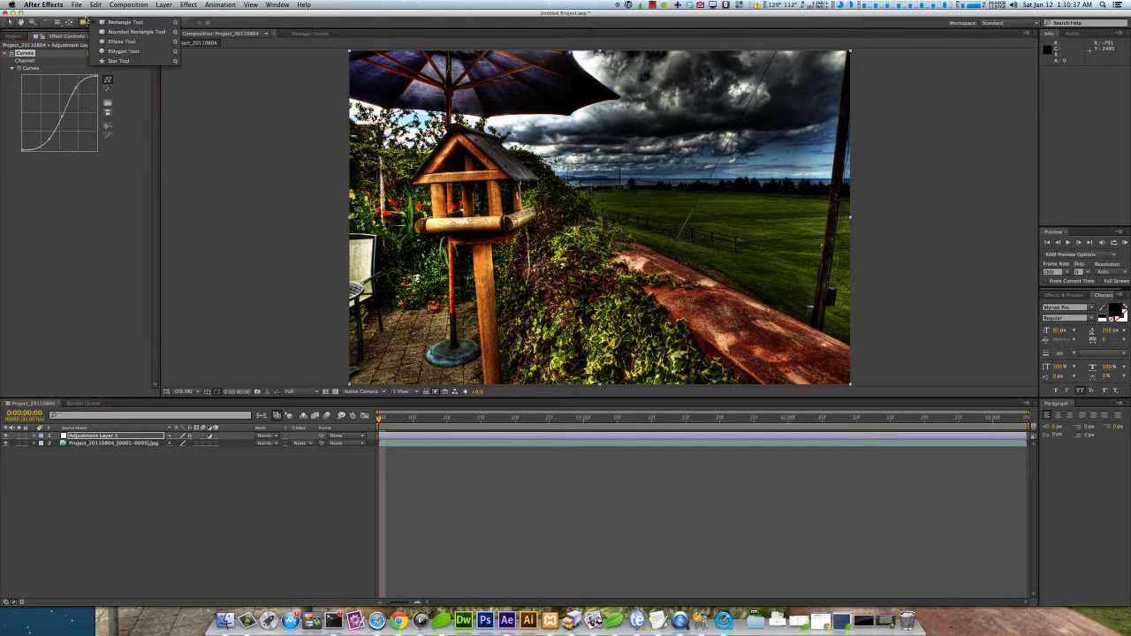
left_click(121, 41)
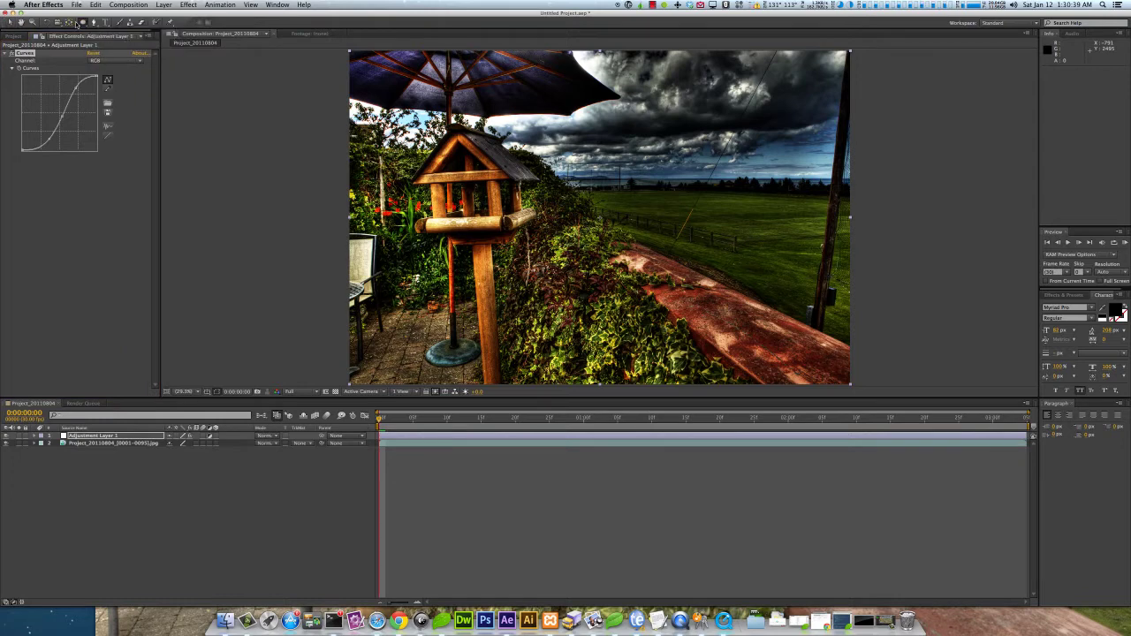
double_click(82, 22)
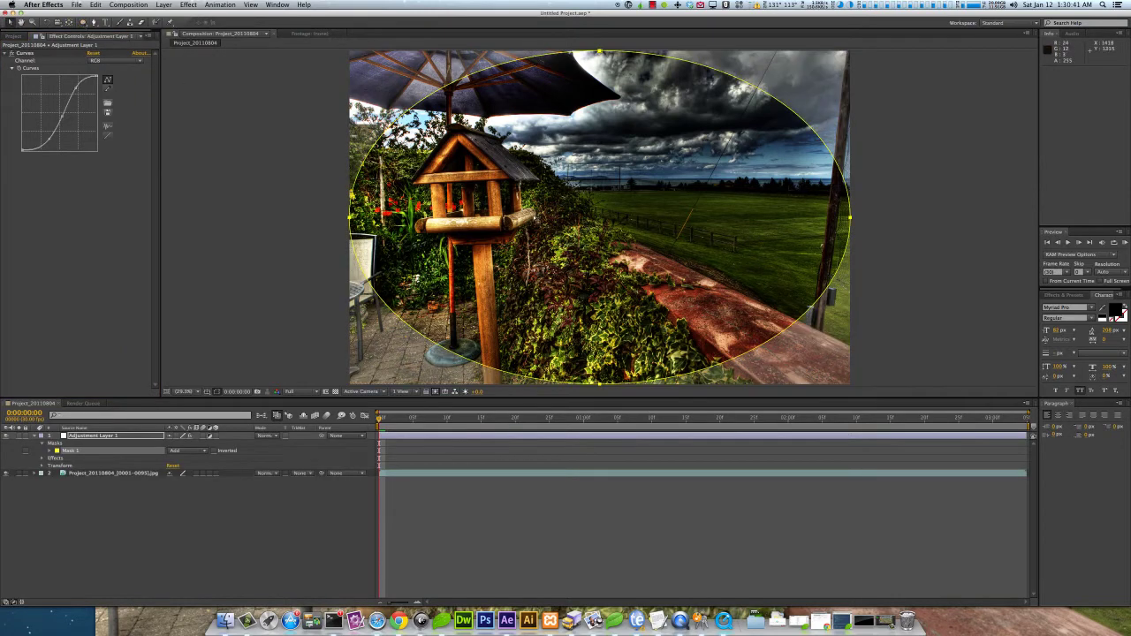
left_click(214, 451)
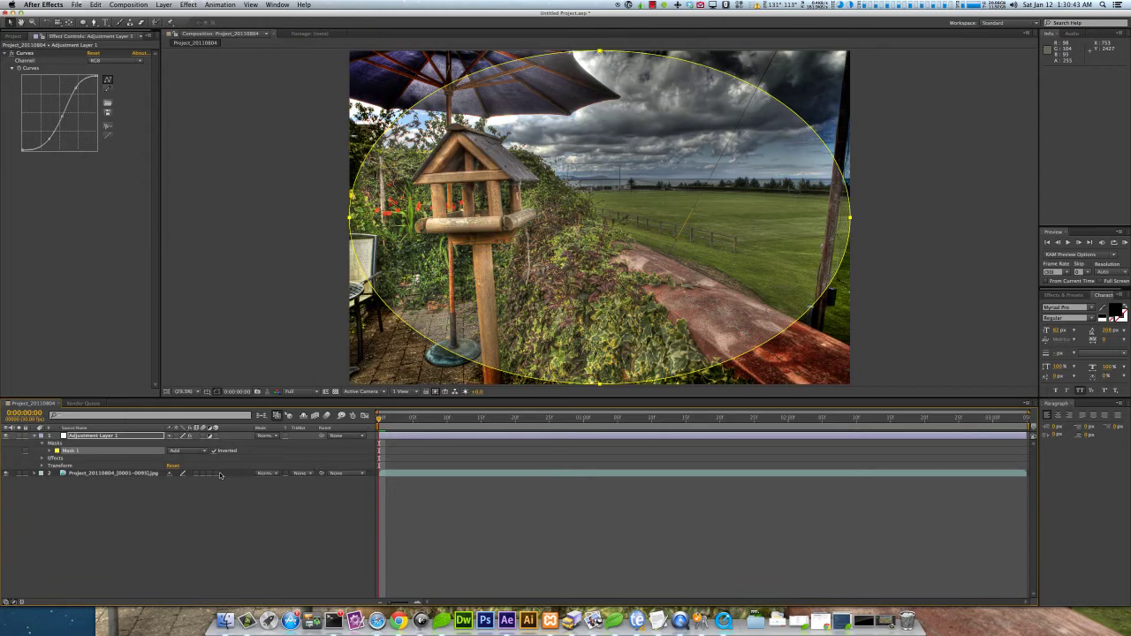
key("f")
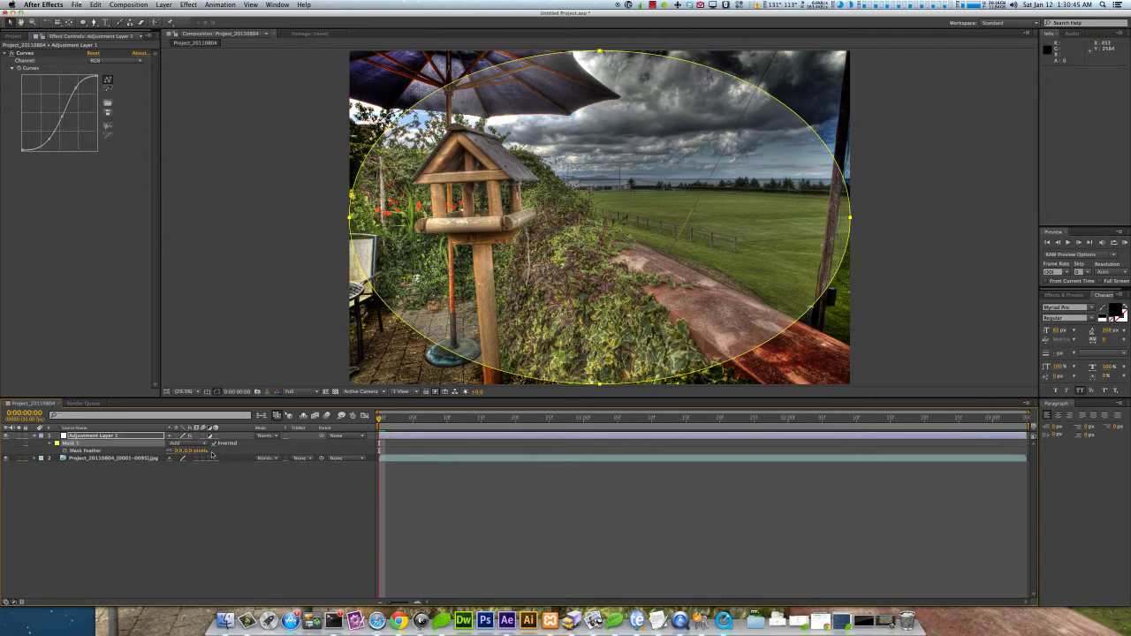
mouse_move(202, 452)
left_mouse_down()
mouse_move(254, 446)
mouse_move(221, 450)
left_mouse_up()
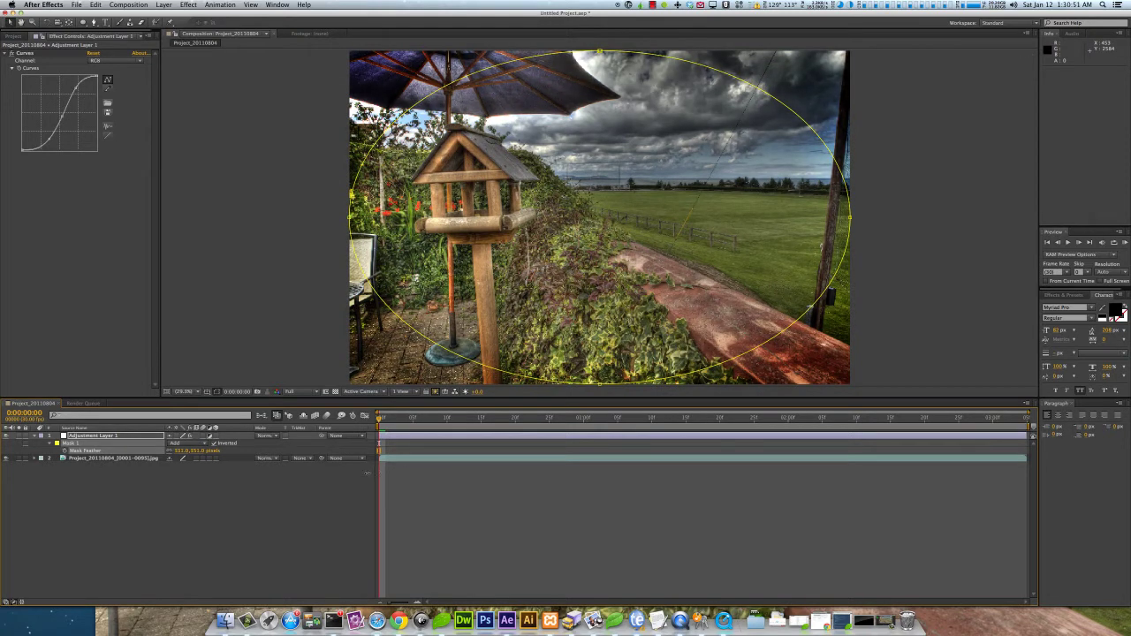
key("super+d")
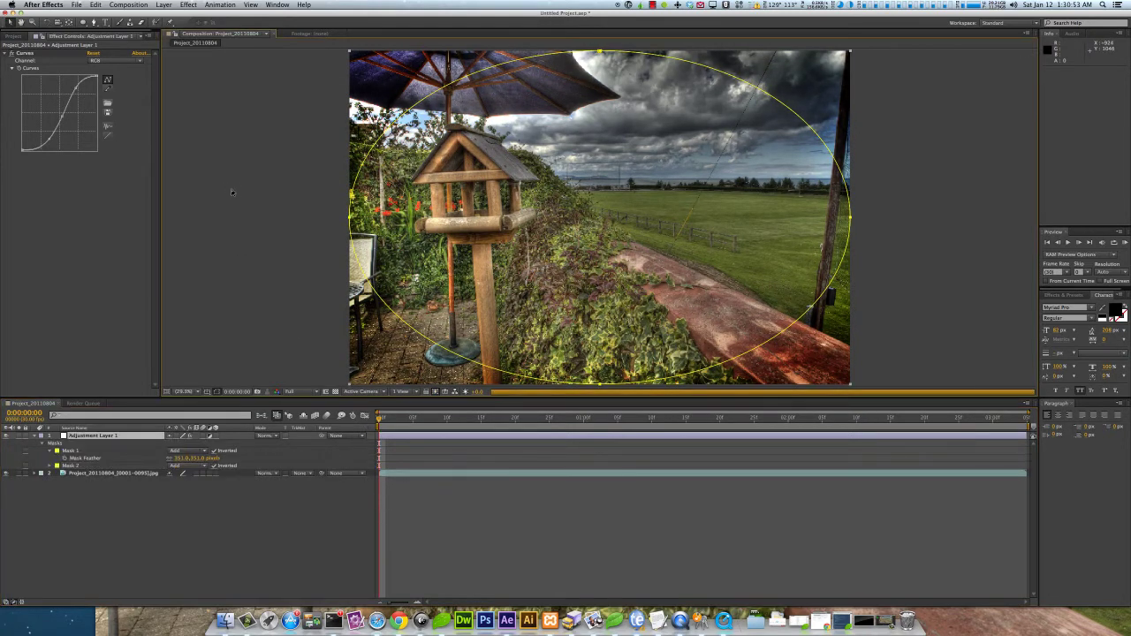
key("super+z")
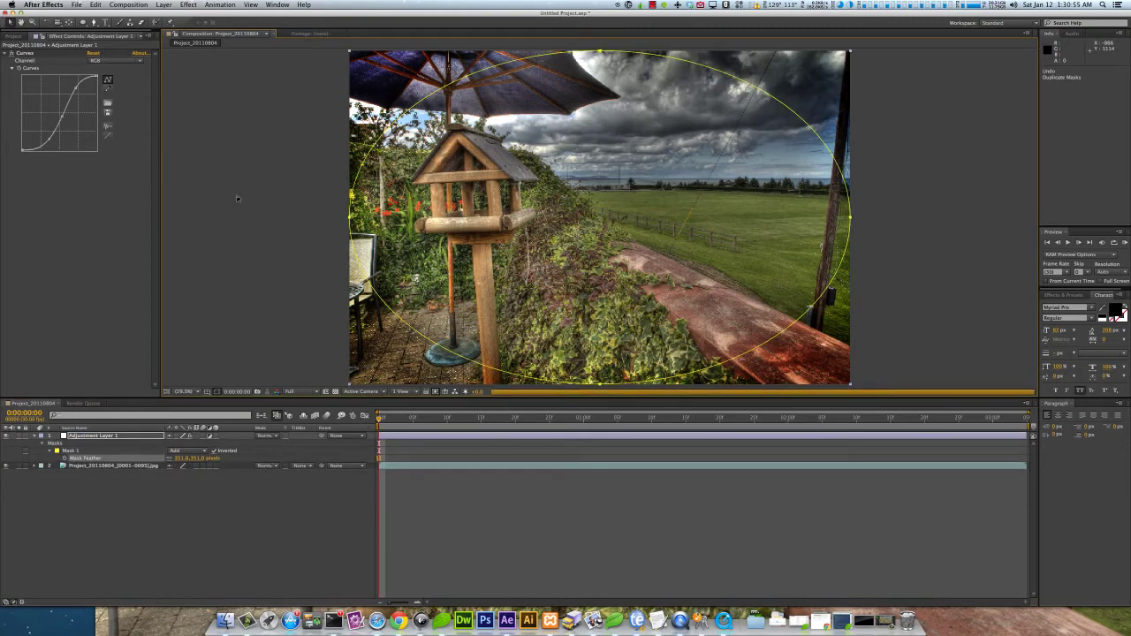
left_click(289, 517)
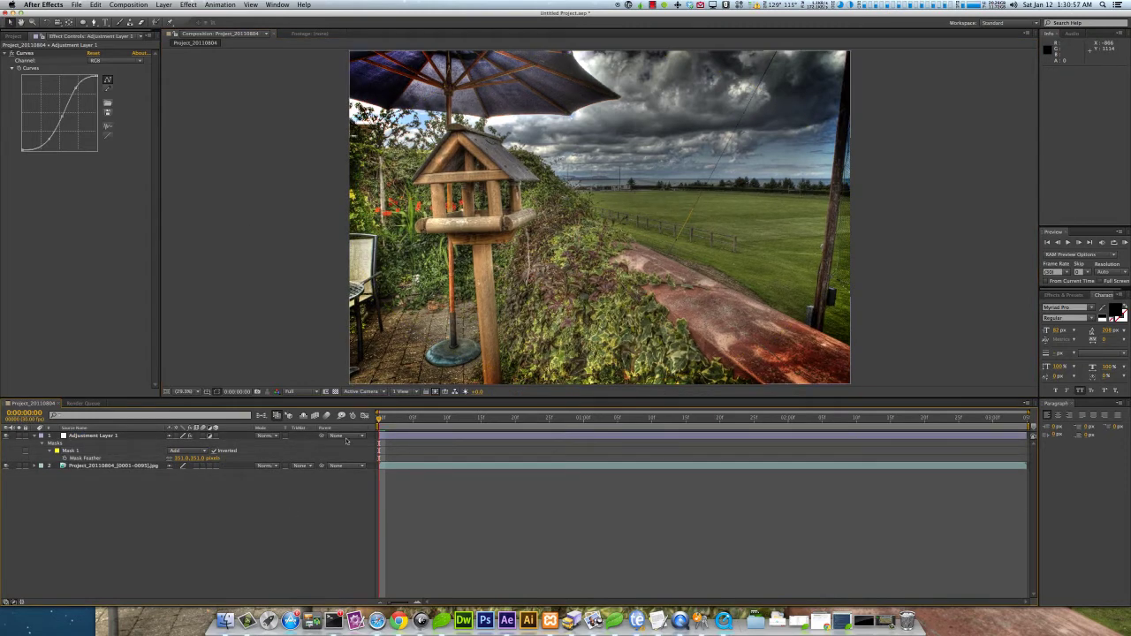
Switch the timeline column to Layer Name and inspect the adjustment layer and its Mask 1
left_click(111, 428)
left_click(96, 435)
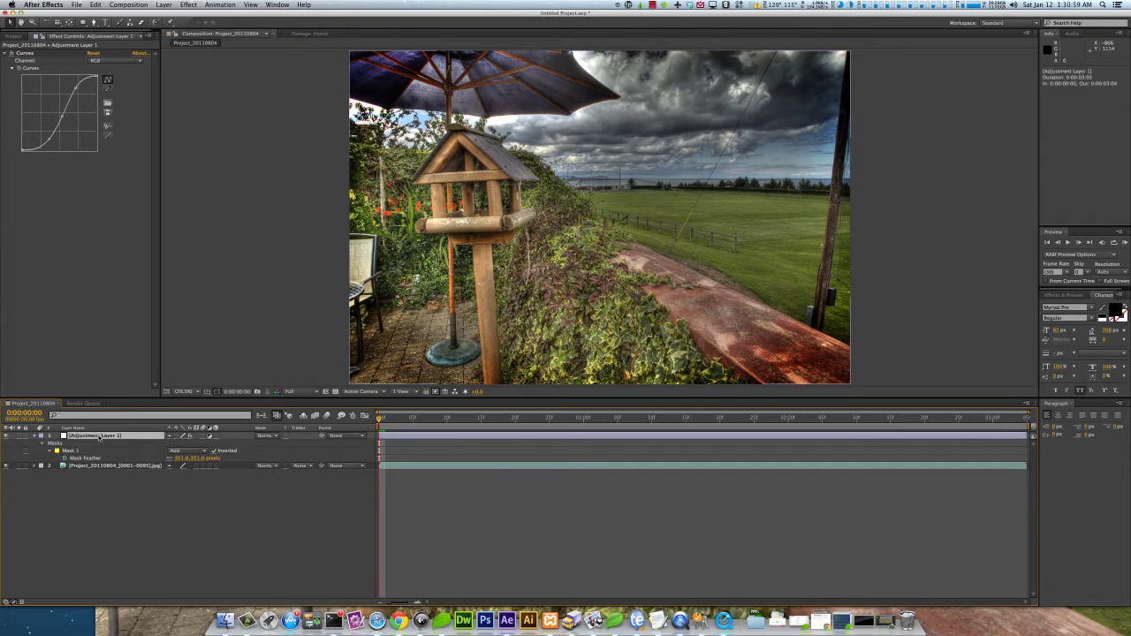
left_click(228, 321)
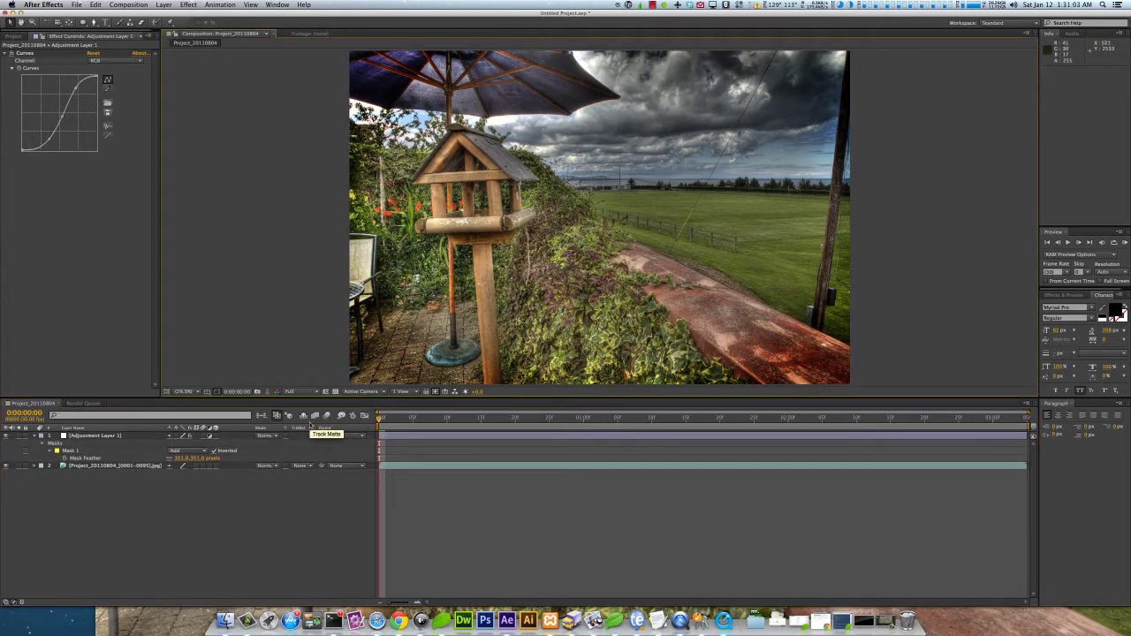
left_click(69, 449)
left_click(73, 442)
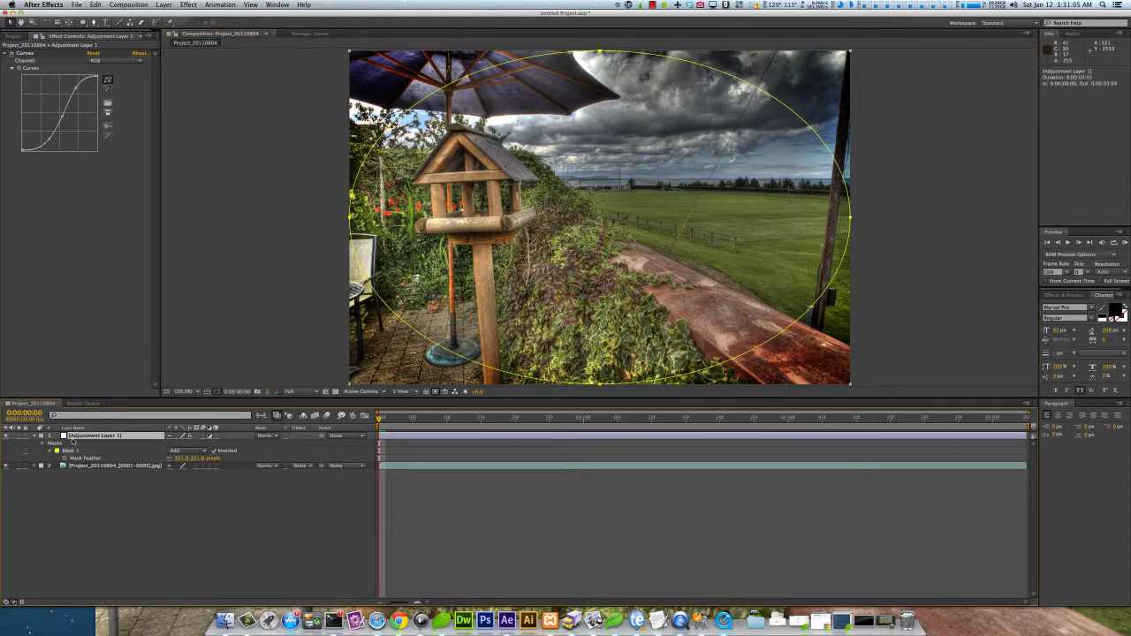
Delete Adjustment Layer 1 and move the time indicator to 0:00:02:16
key("Delete")
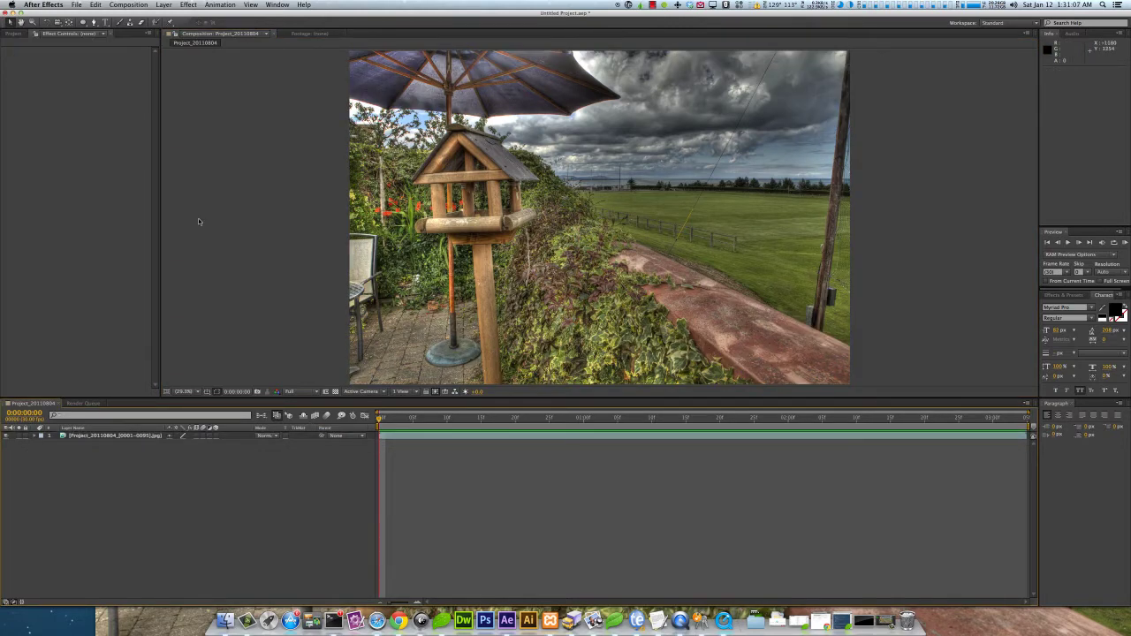
scroll(469, 156, "down", 4)
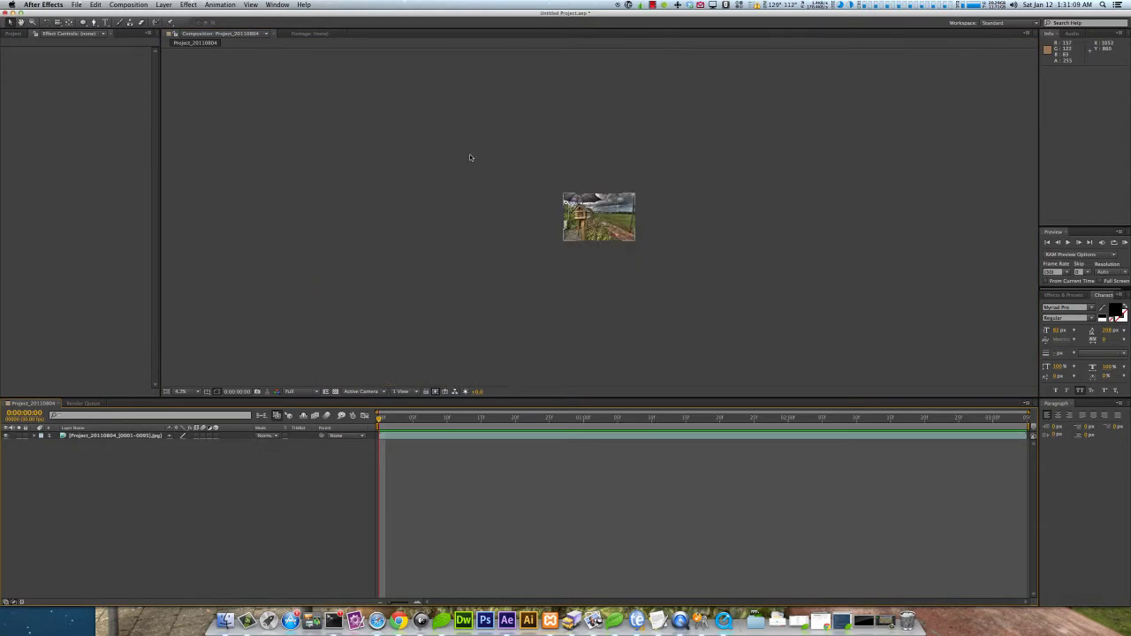
scroll(469, 157, "up", 2)
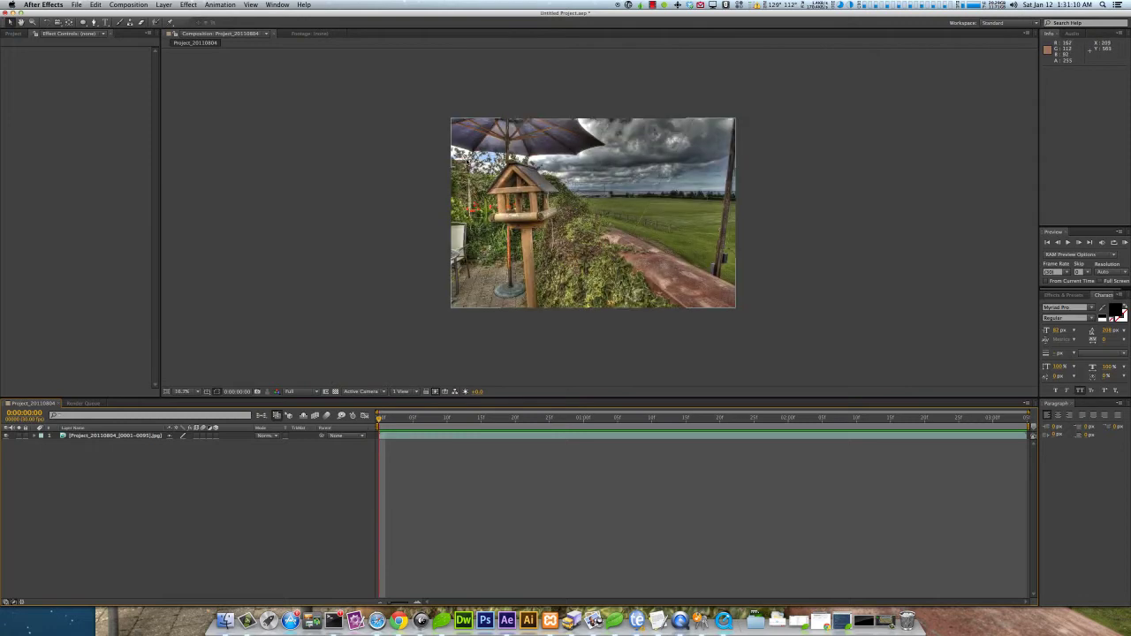
left_click(190, 5)
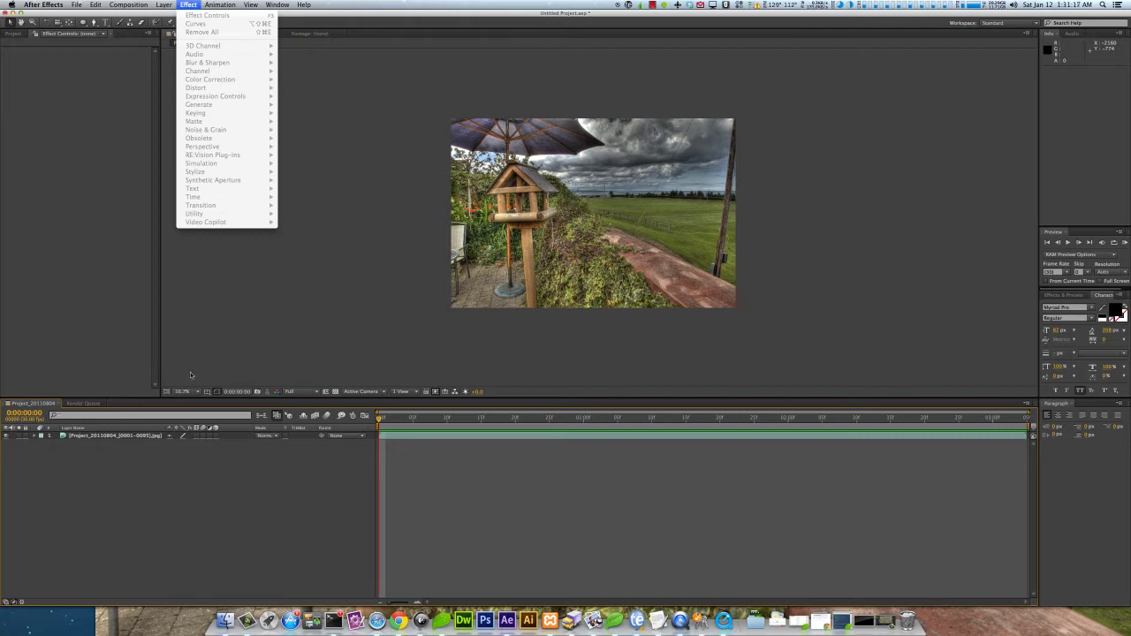
left_click_drag(382, 416, 899, 408)
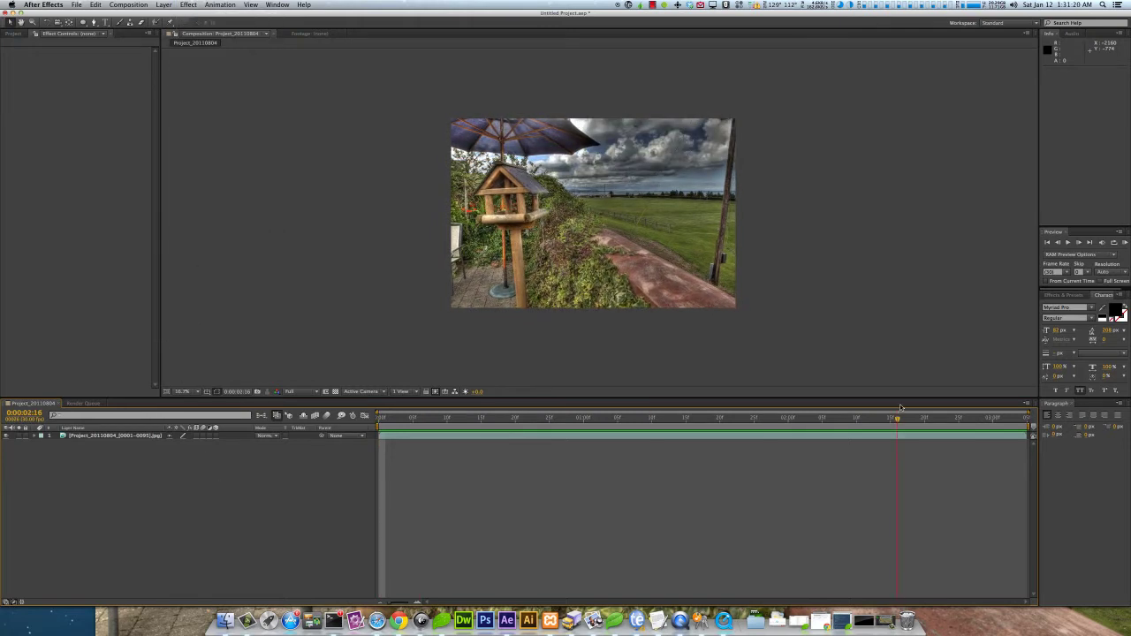
left_click(188, 4)
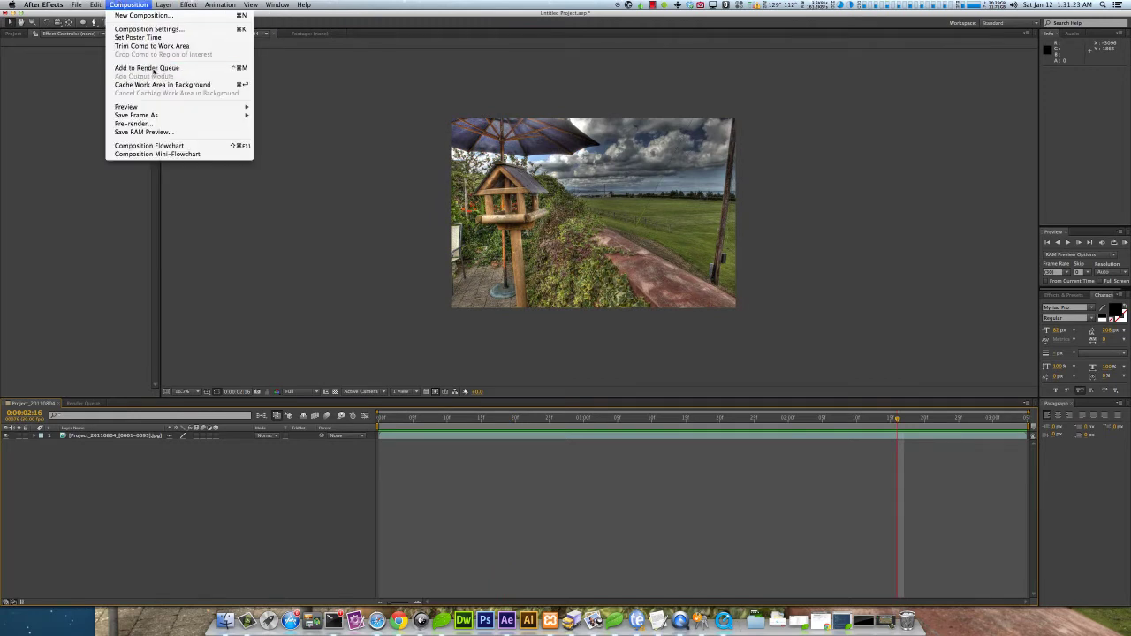
Add the composition to the Render Queue, keeping QuickTime as the output format
left_click(147, 68)
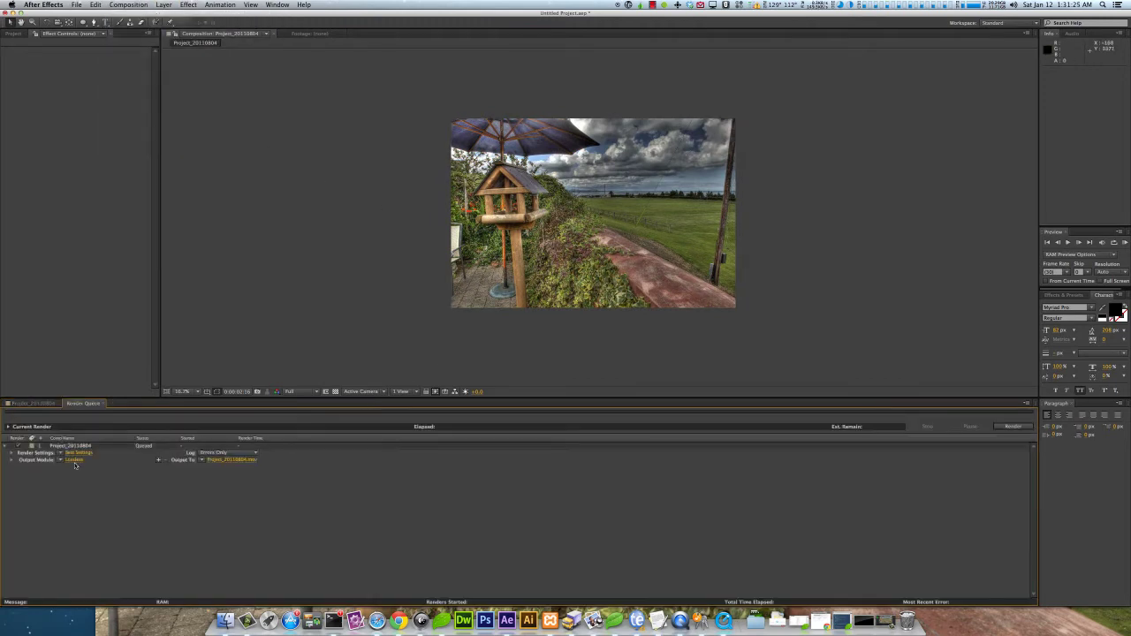
left_click(74, 459)
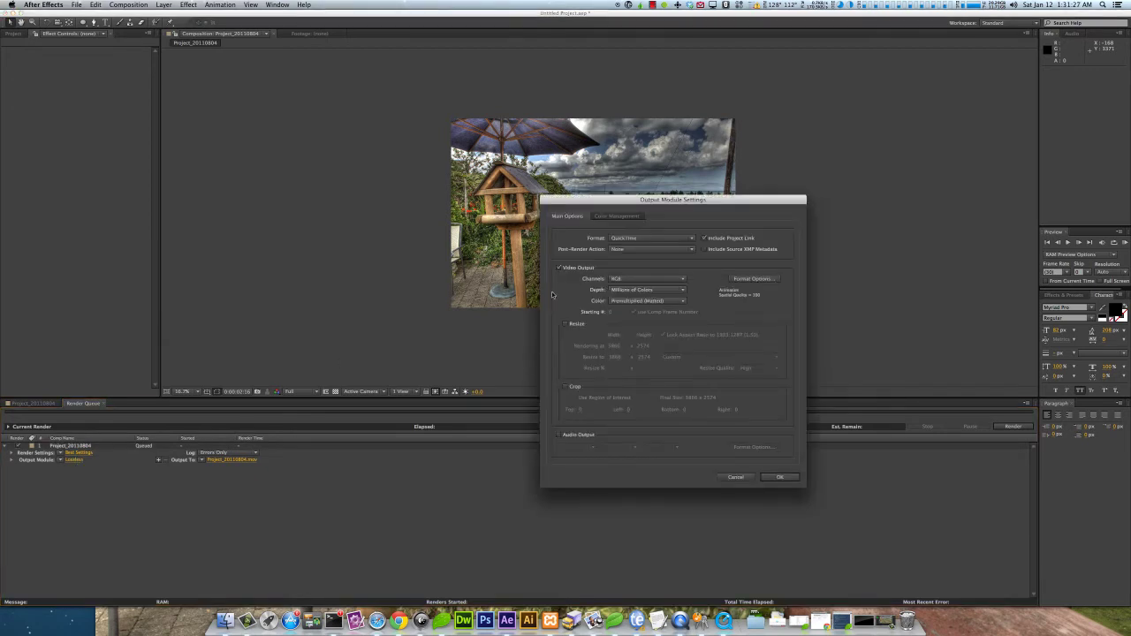
left_click(632, 238)
left_click(650, 236)
Set the QuickTime format options to the Animation codec at quality 83
left_click(769, 278)
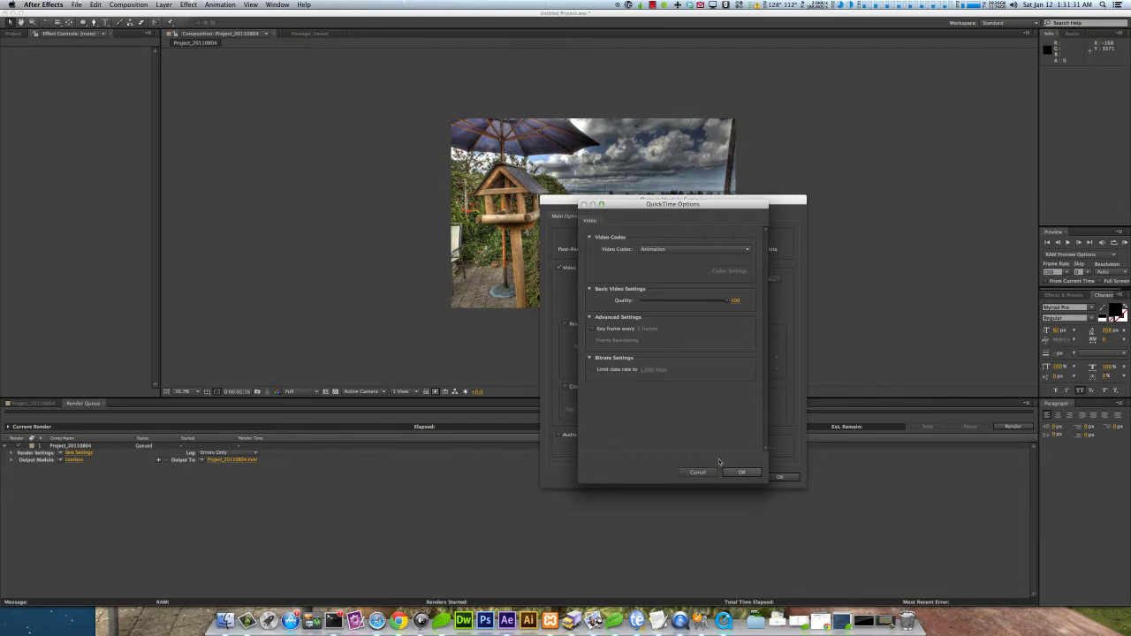
left_click(704, 472)
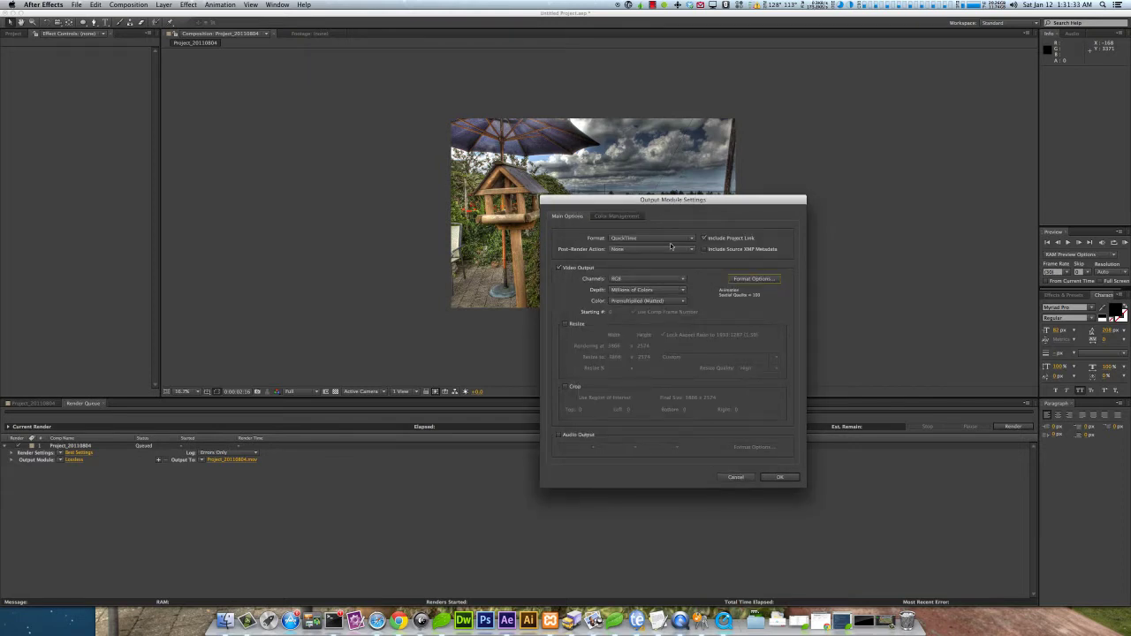
left_click(744, 278)
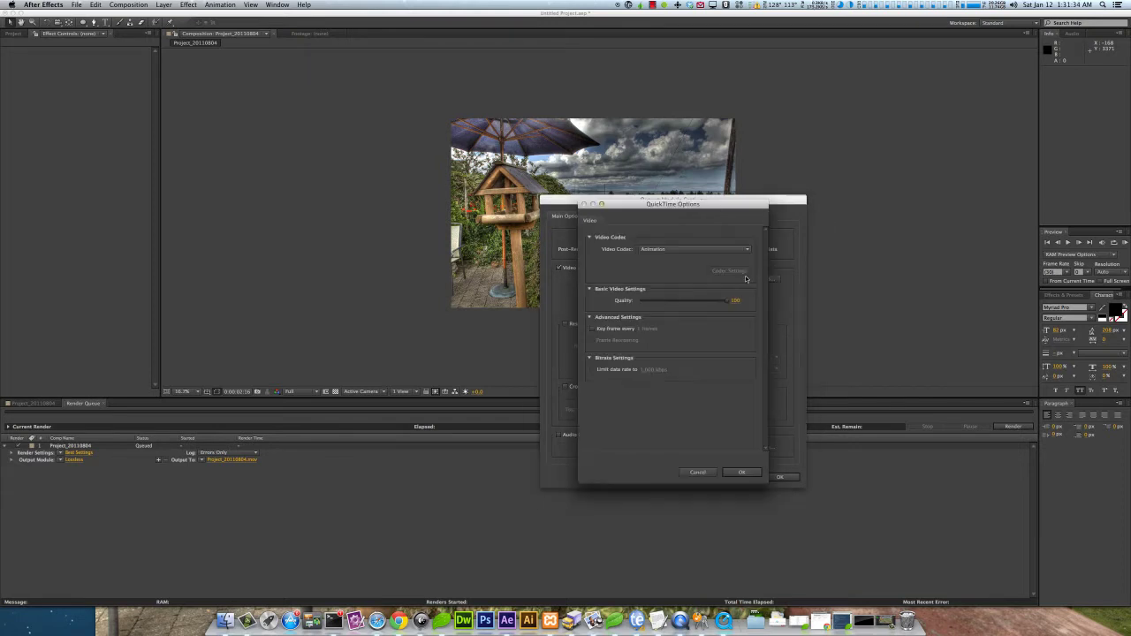
left_click(673, 251)
key("Escape")
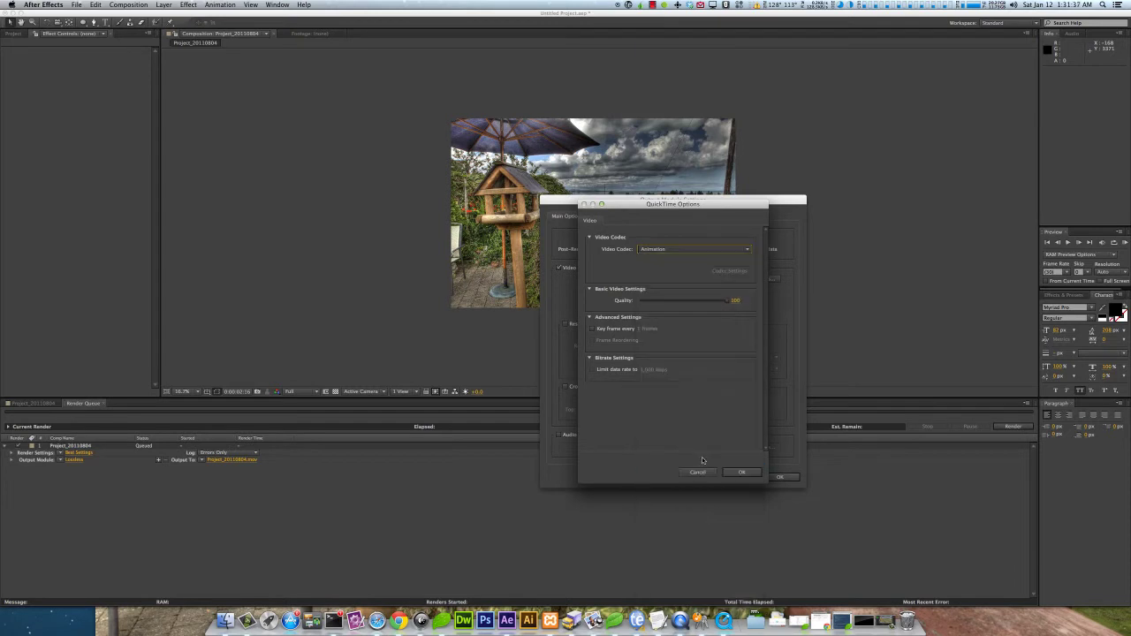
left_click(711, 304)
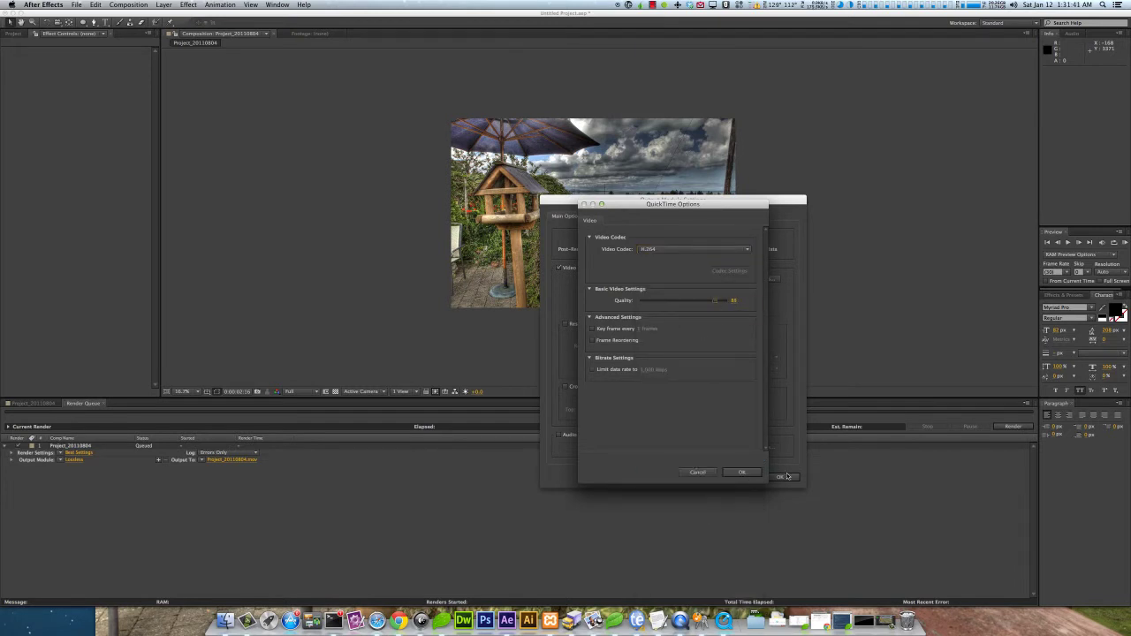
left_click(754, 474)
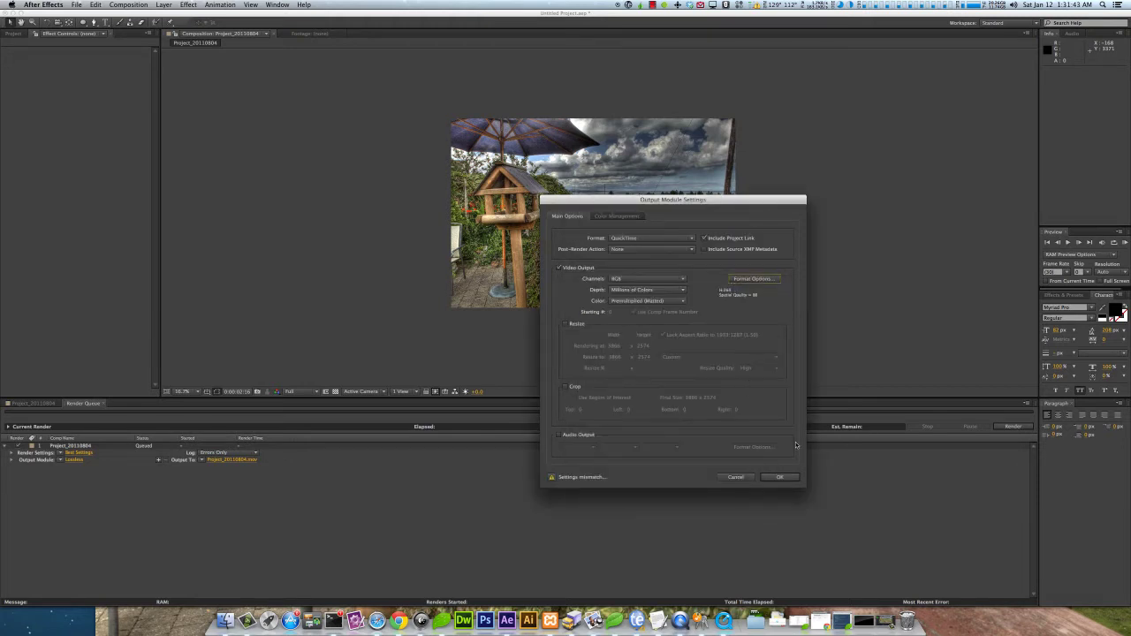
left_click(792, 477)
Output to Project_20110804.mov and start rendering
left_click(216, 461)
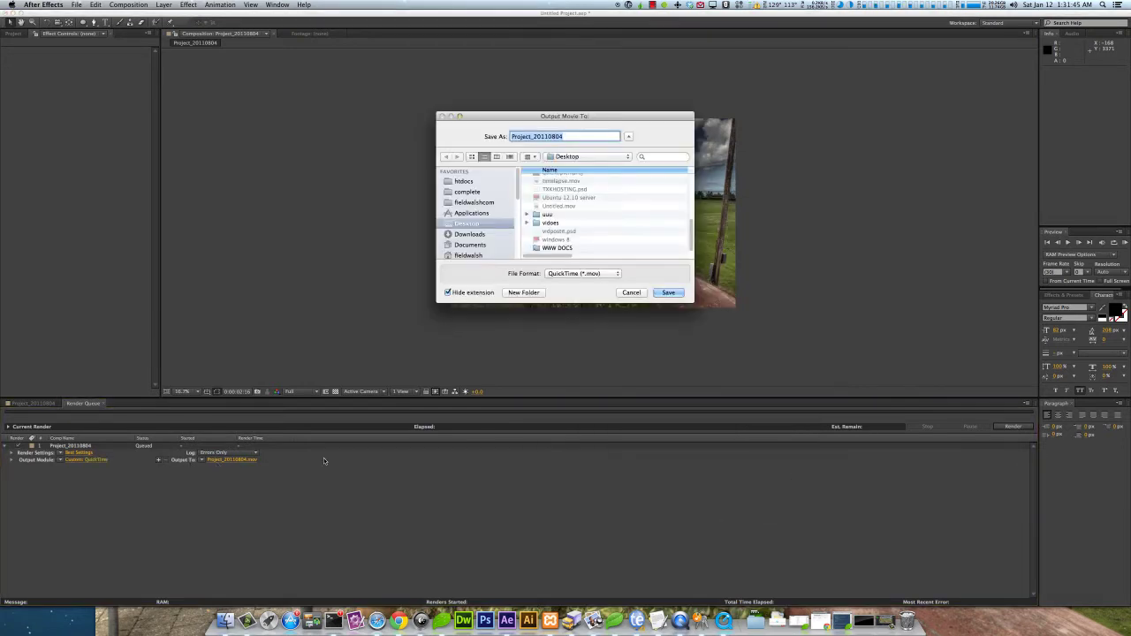
left_click(670, 294)
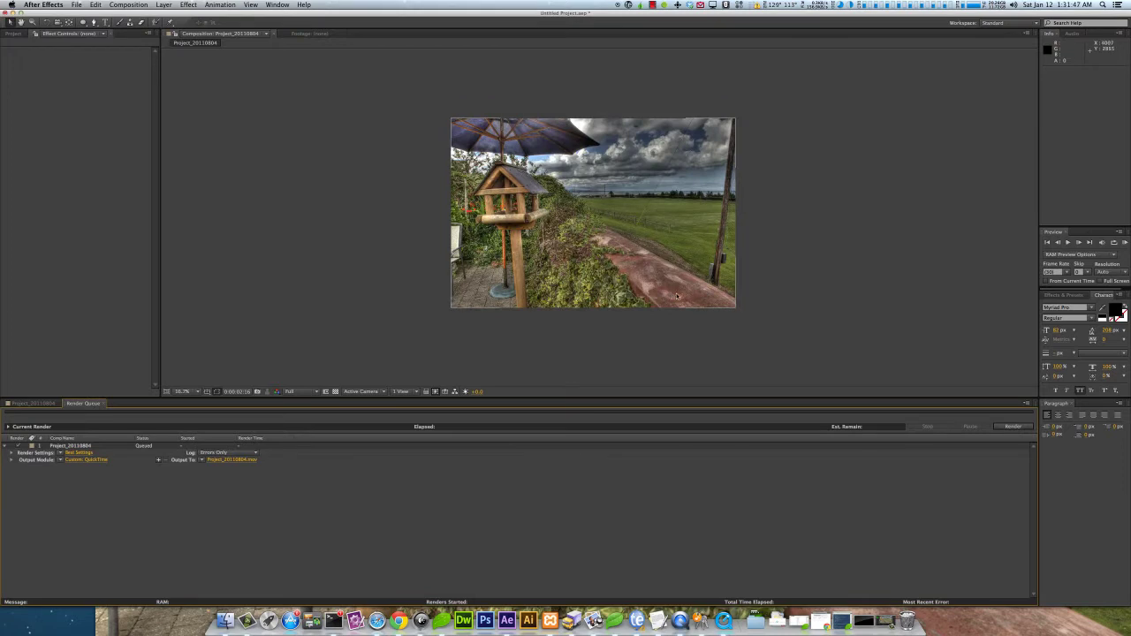
left_click(1016, 427)
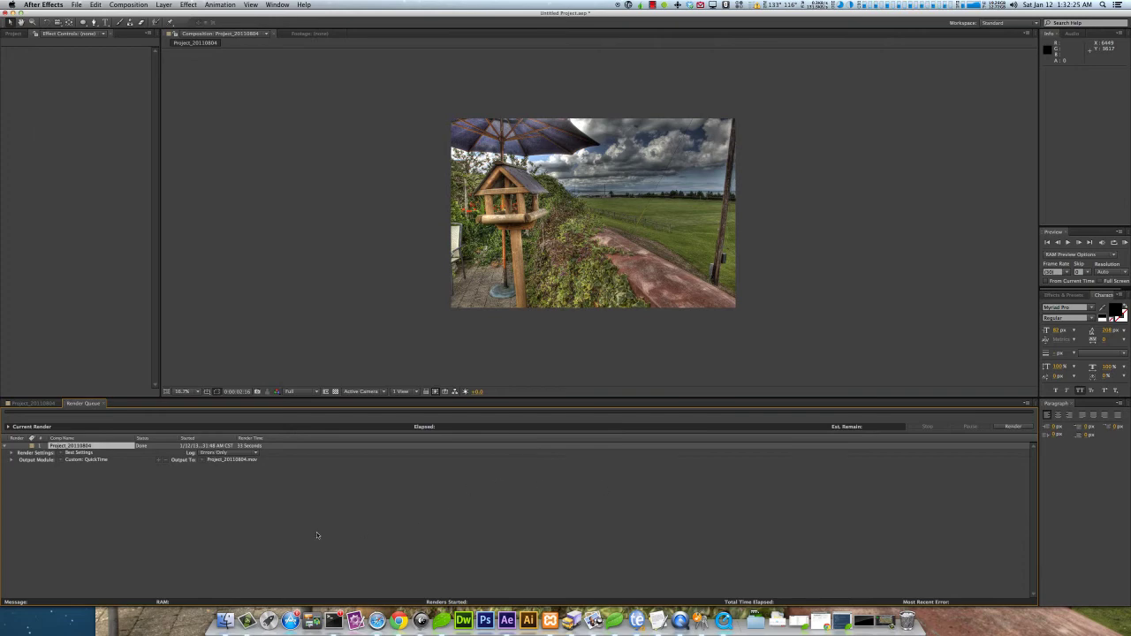
Bring up Finder and dismiss the Untitled.mov and folder quick previews
left_click(226, 618)
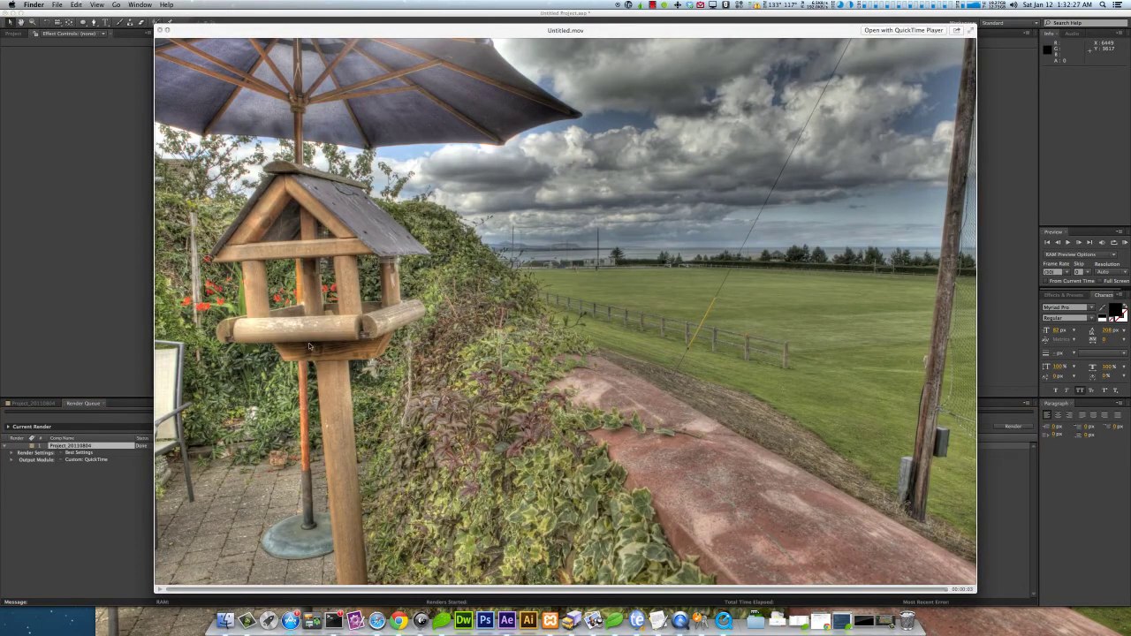
key("w")
key("space")
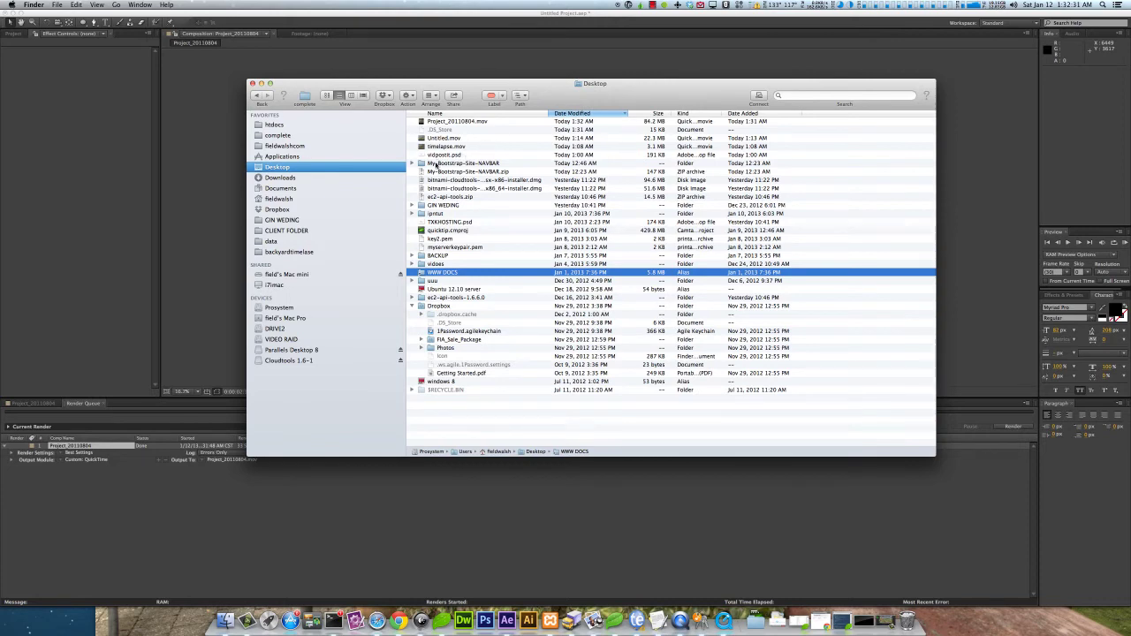
Open Project_20110804.mov in QuickTime Player, play it three times, then go back to After Effects
double_click(464, 122)
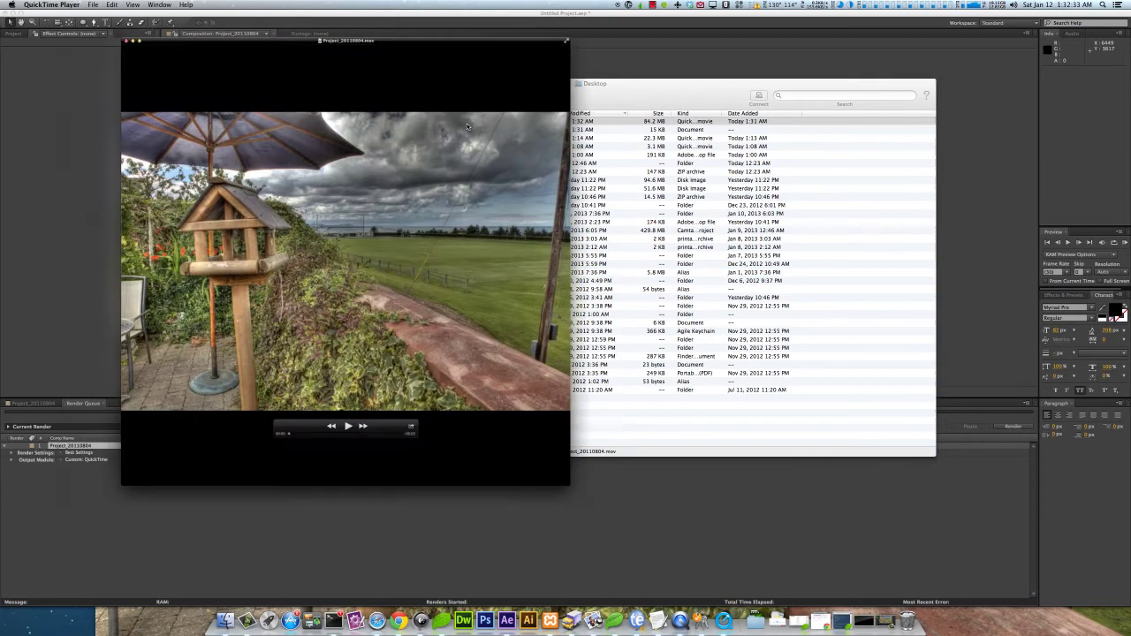
key("space")
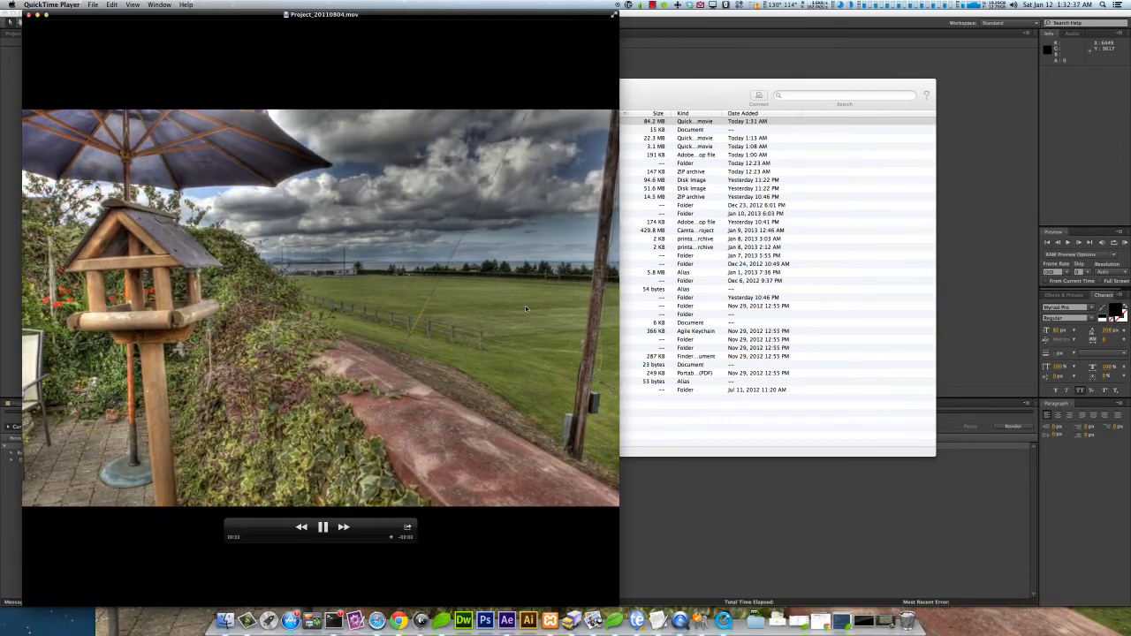
key("space")
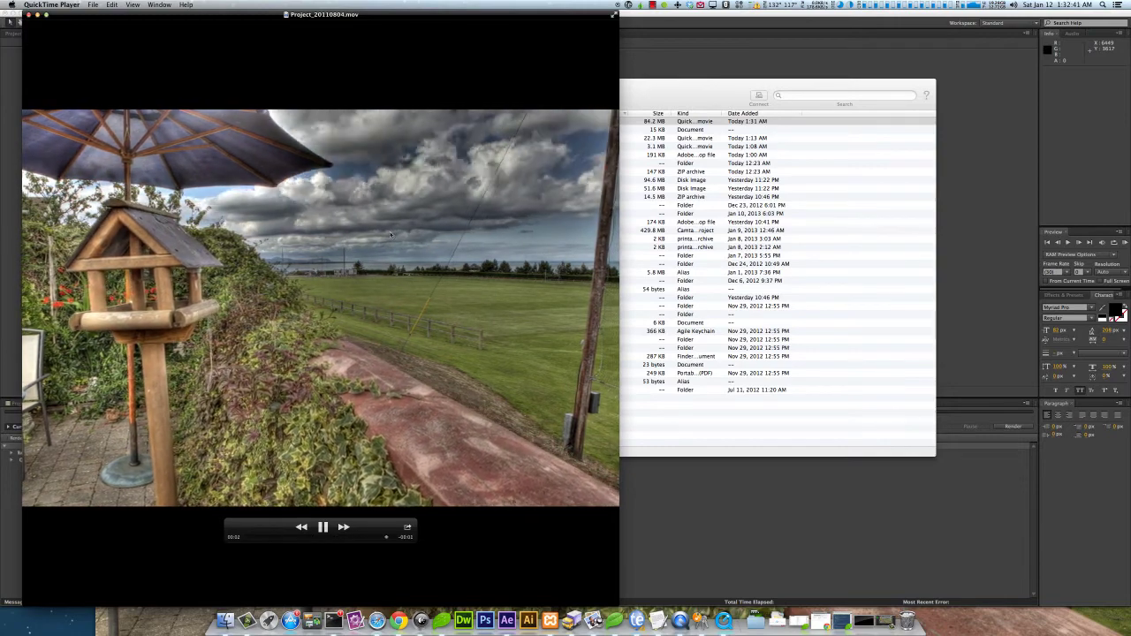
key("space")
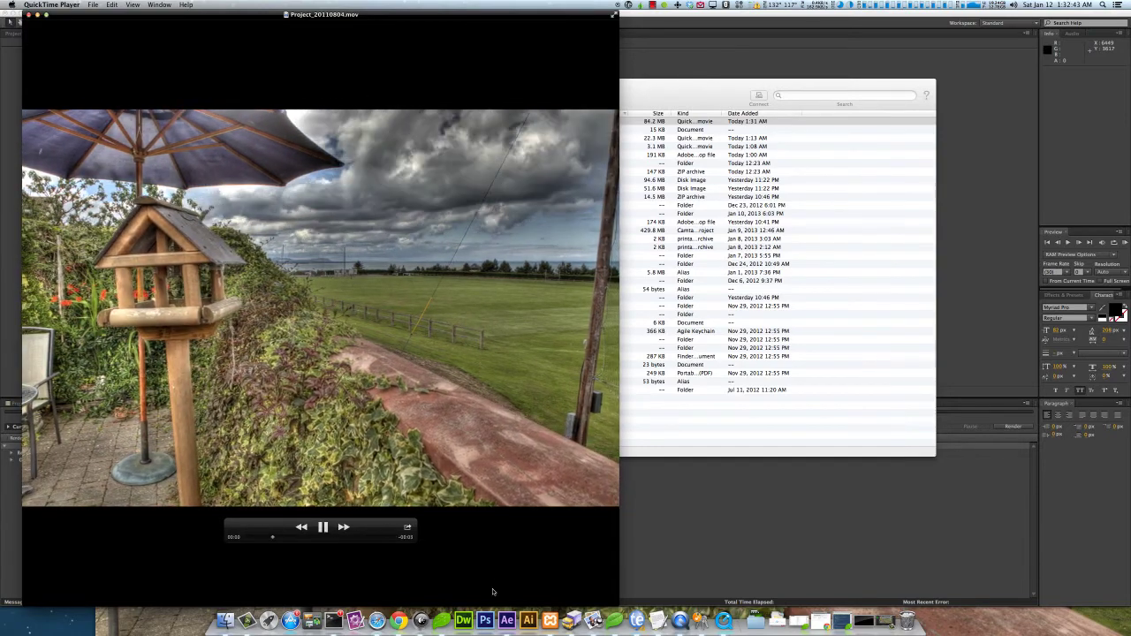
left_click(507, 621)
right_click(507, 621)
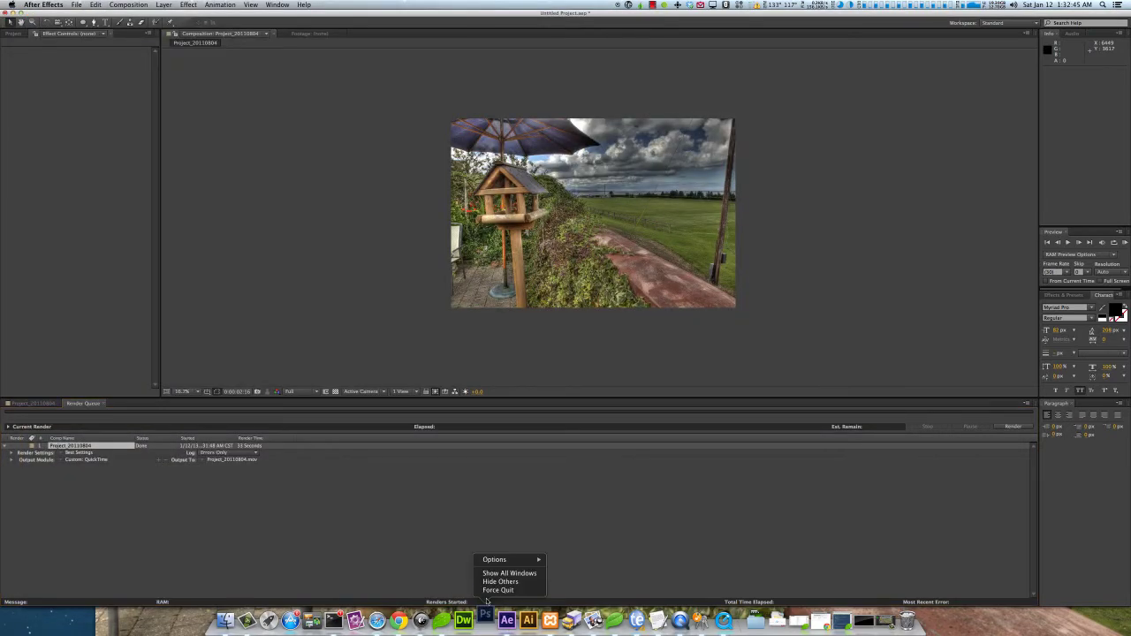
Reopen the composition timeline, select the photo sequence layer and move the preview to frame 27
left_click(13, 34)
left_click(101, 427)
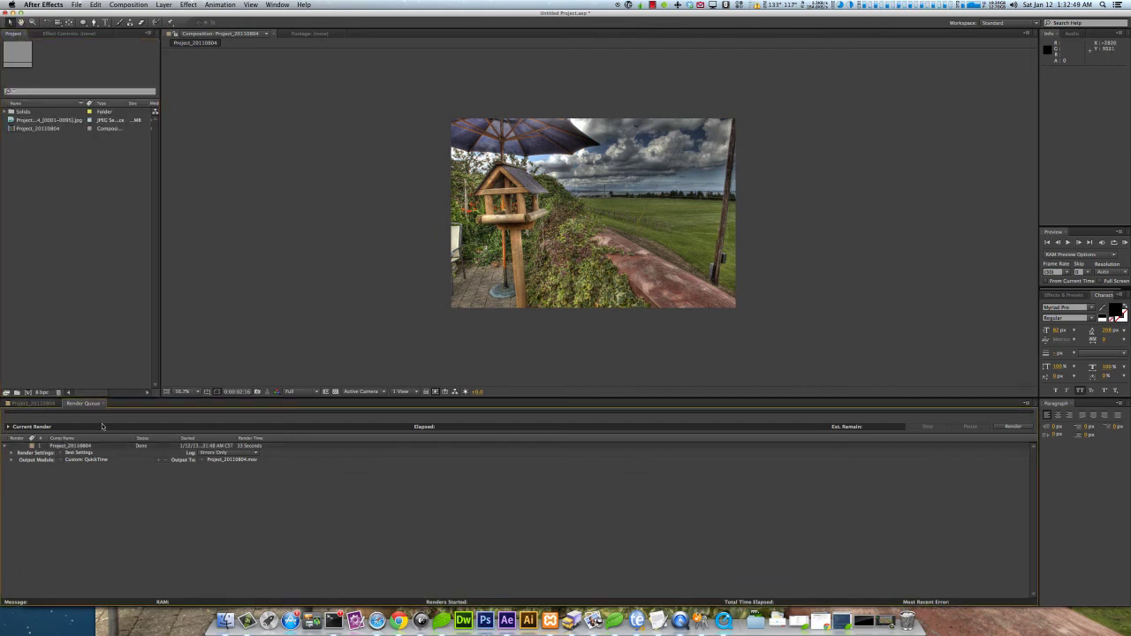
left_click(32, 403)
left_click(109, 435)
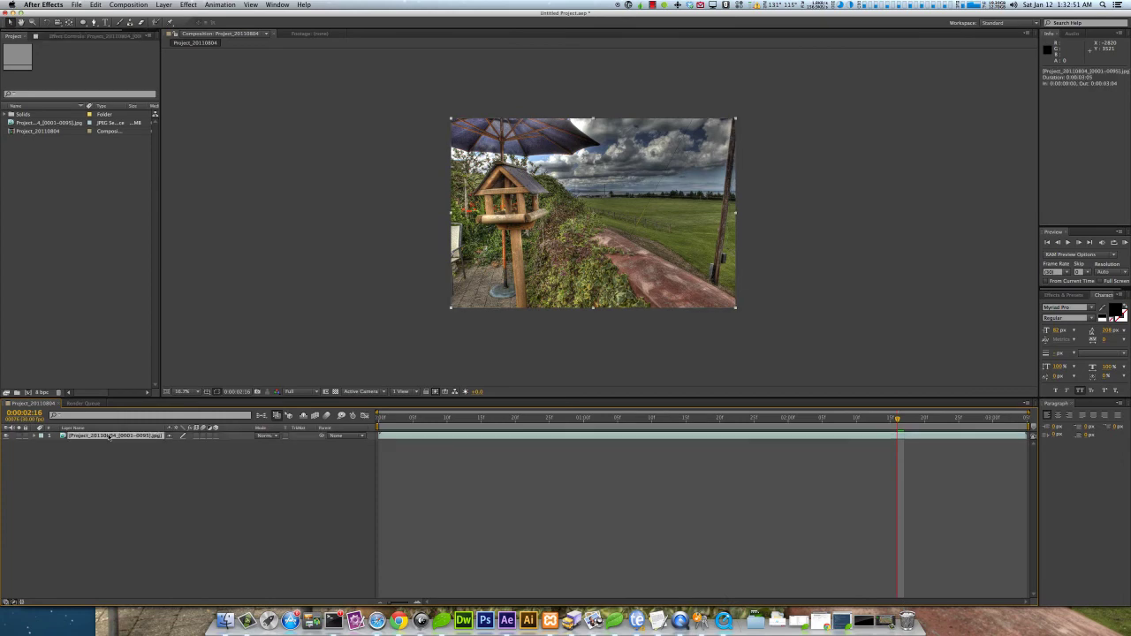
left_click(563, 417)
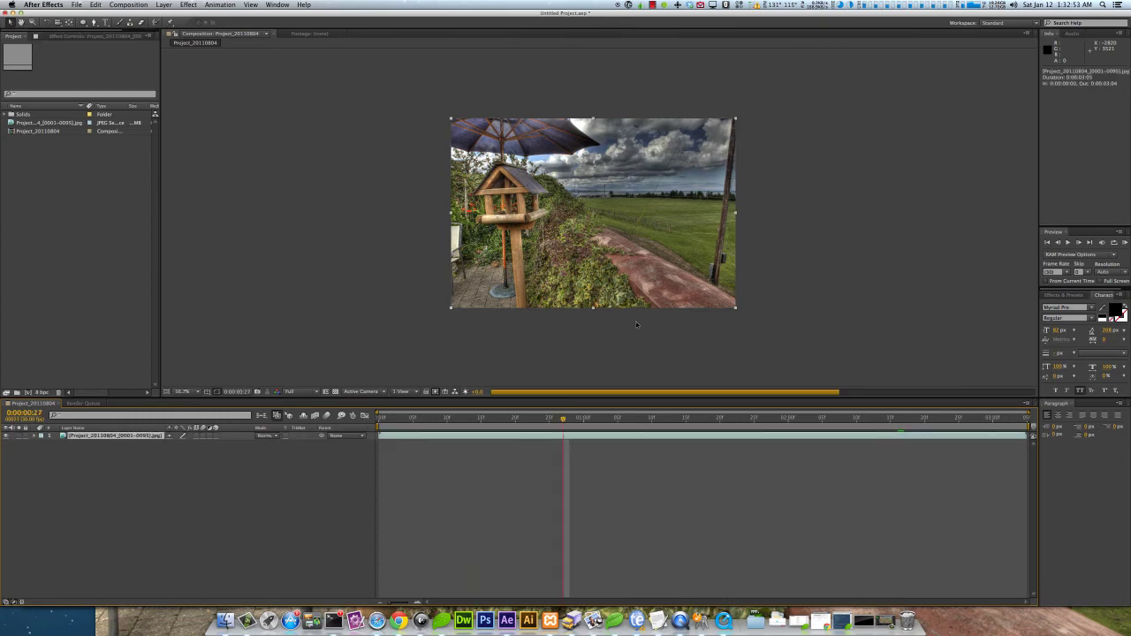
scroll(635, 321, "up", 2)
Make the QuickTime movie window smaller and centre it over the composition
key("super+Tab")
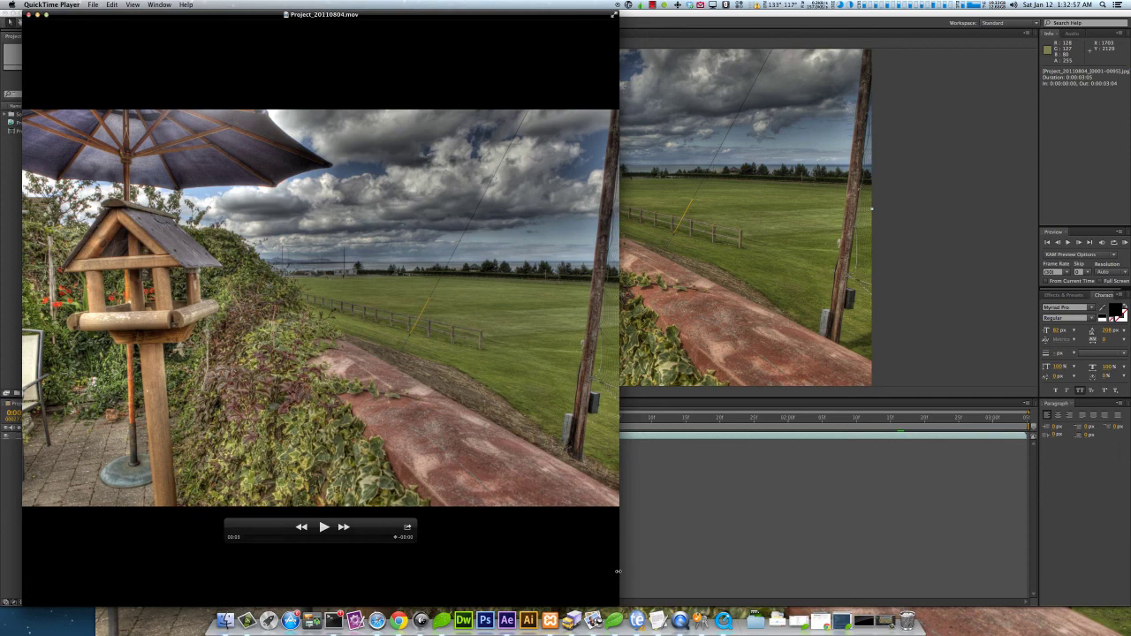
left_click_drag(618, 574, 369, 347)
left_click_drag(292, 314, 501, 292)
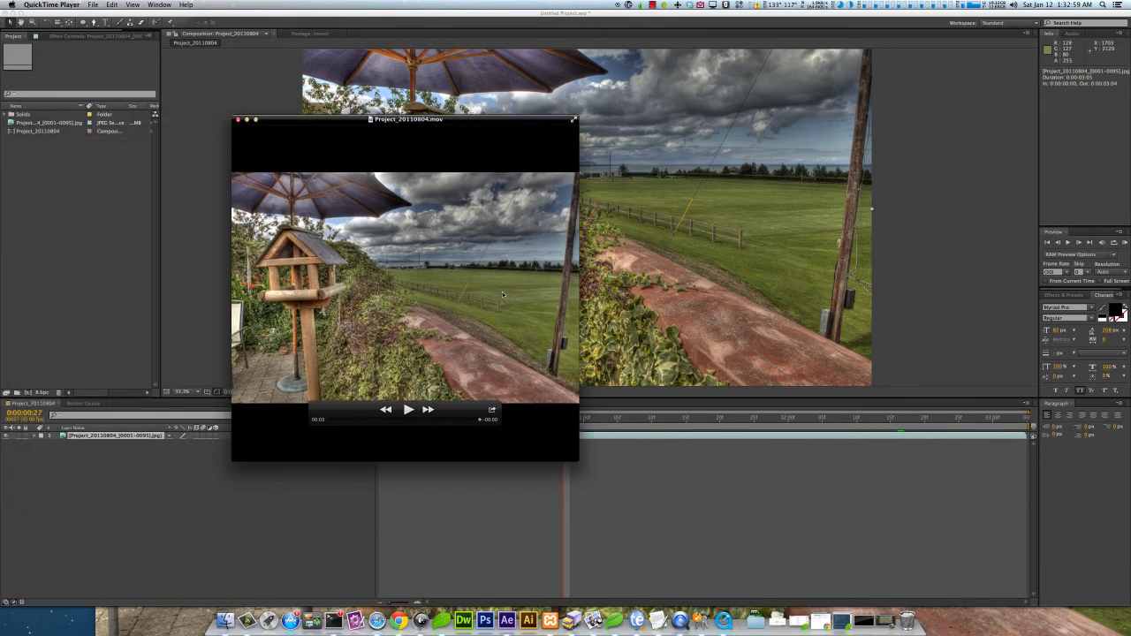
left_click_drag(432, 275, 631, 354)
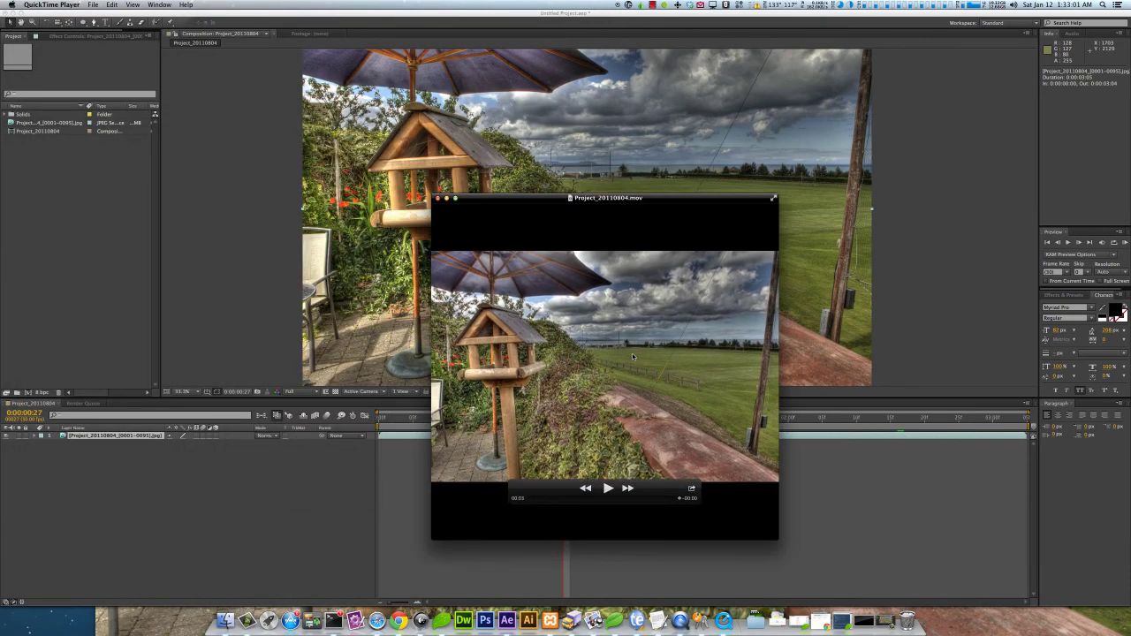